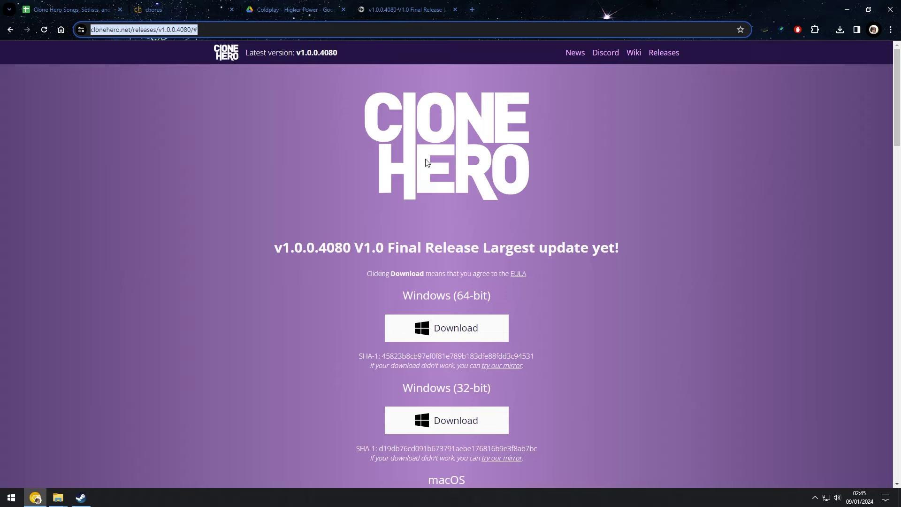
Reload the Clone Hero v1.0.0.4080 release page and show the downloads for every operating system
click(227, 135)
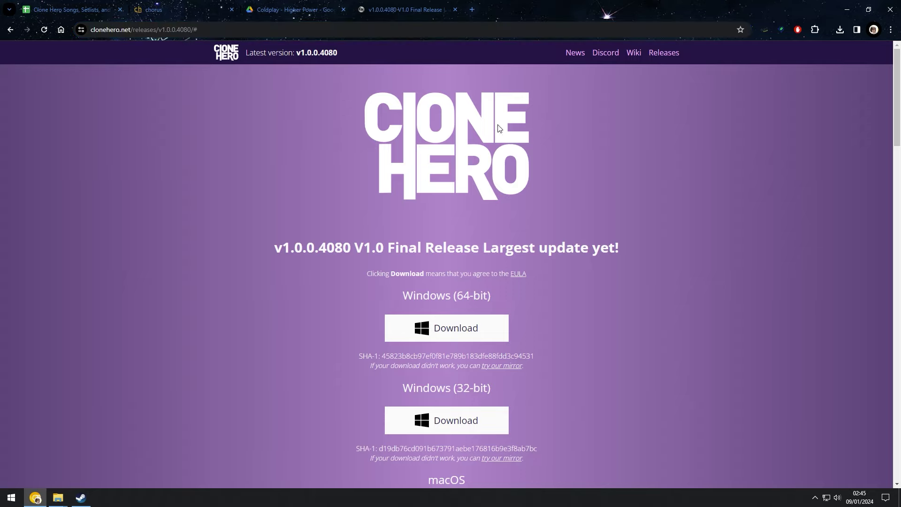
click(233, 55)
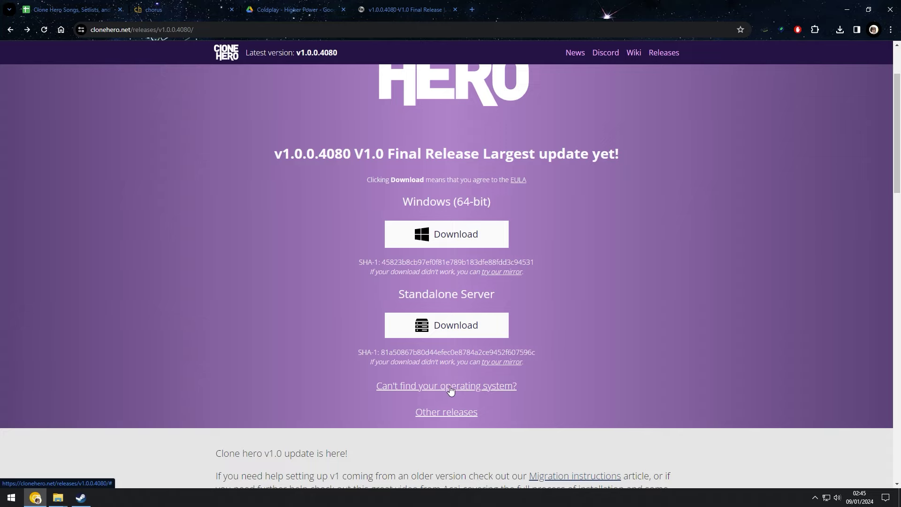
click(450, 386)
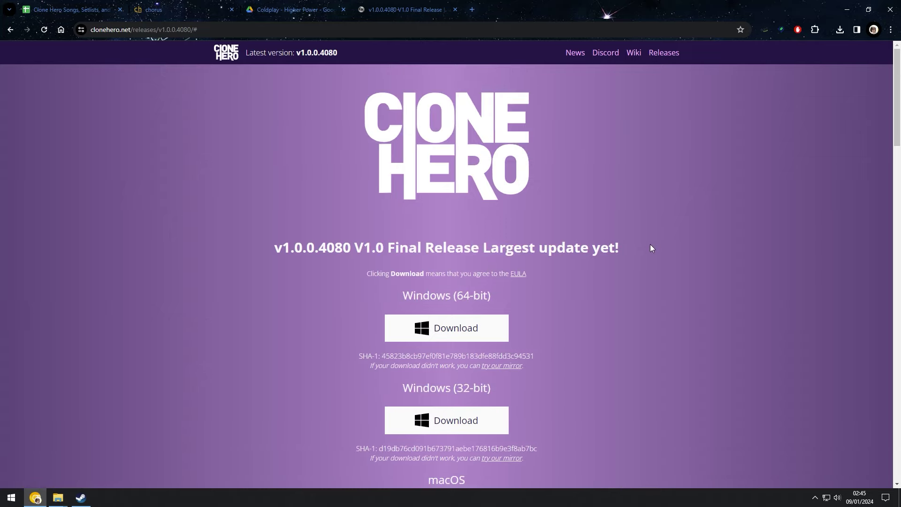
Look through the Windows, macOS, Linux, Android and Standalone Server download options on the release page
scroll(650, 248, down, 4)
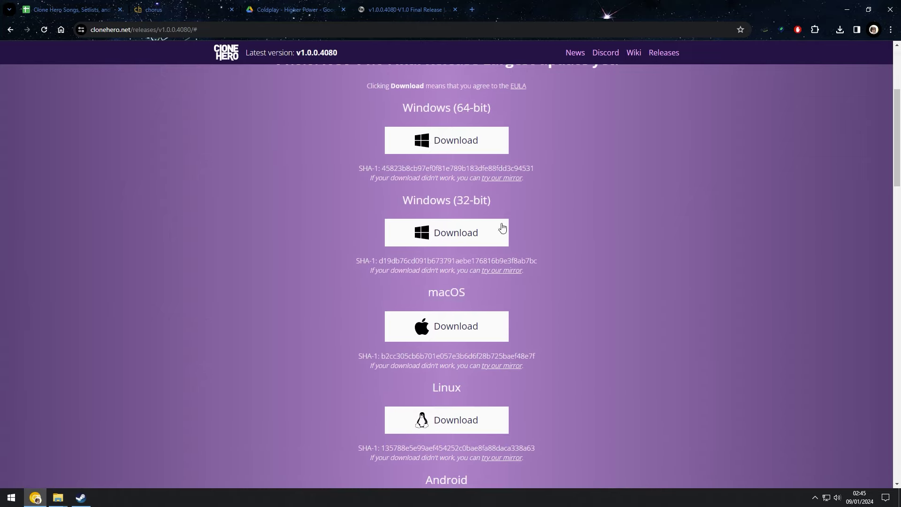
scroll(593, 257, down, 4)
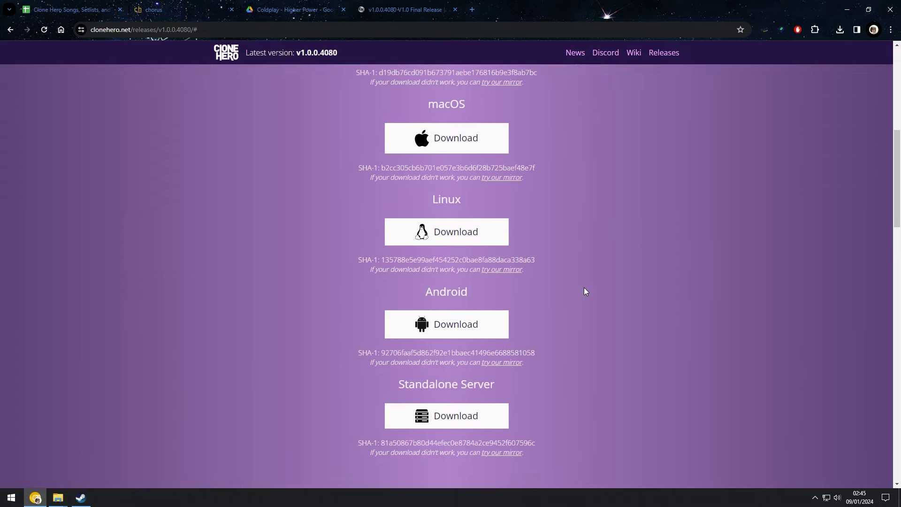
scroll(585, 291, down, 1)
double_click(440, 253)
click(570, 259)
drag(396, 348, 545, 349)
click(604, 346)
scroll(606, 350, up, 4)
scroll(604, 347, up, 1)
scroll(583, 340, down, 2)
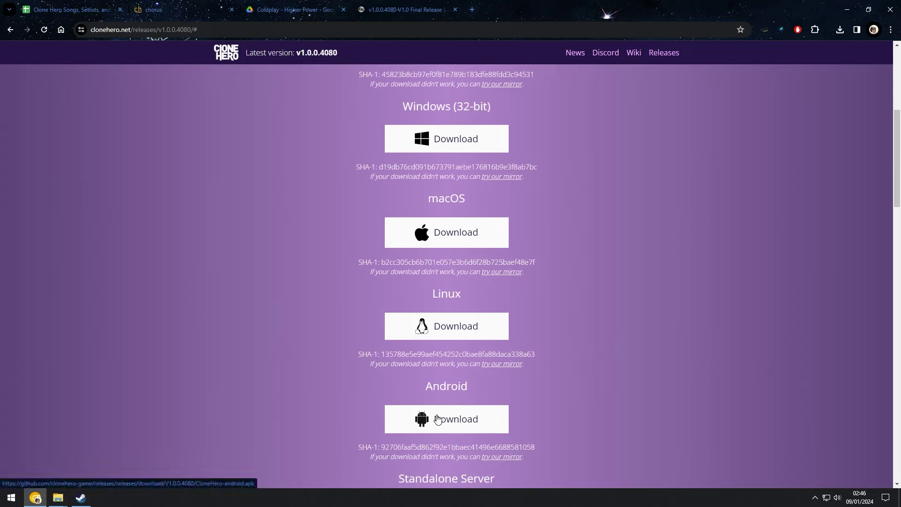
Download the Windows (64-bit) version and launch the CloneHero-win64.exe installer from the recent downloads
scroll(739, 296, up, 5)
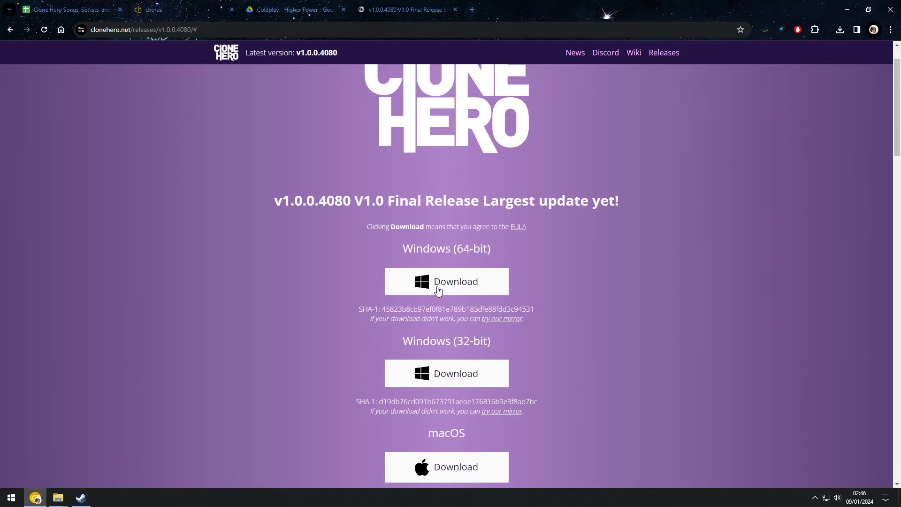
click(419, 294)
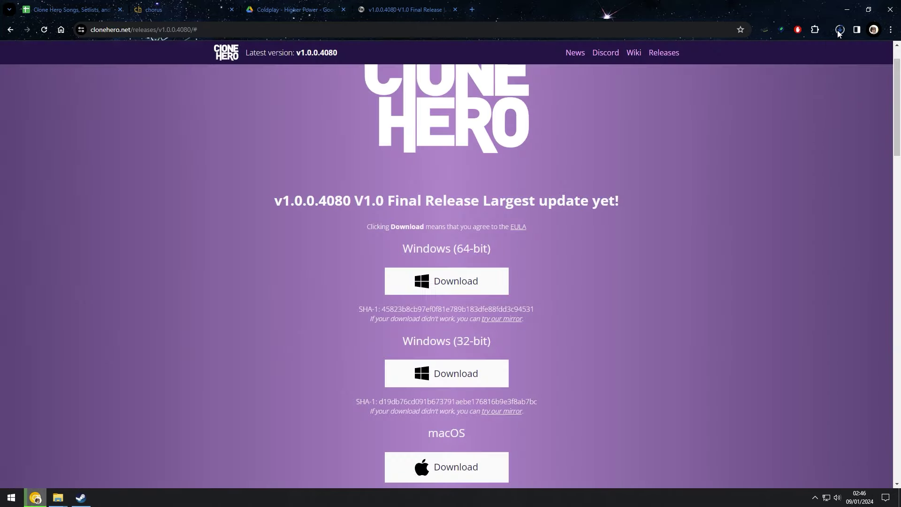
click(839, 31)
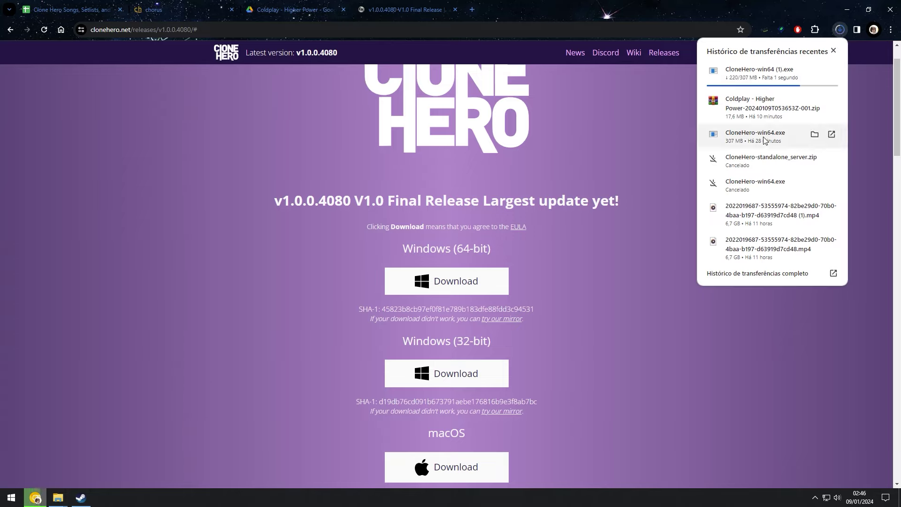
click(743, 141)
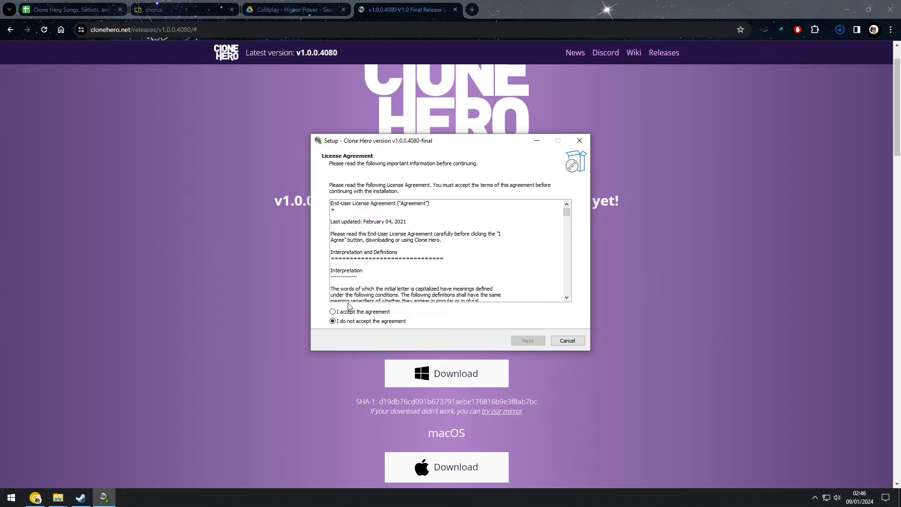
Accept the agreement, install Clone Hero as a Typical Installation with a desktop shortcut, and finish setup without launching the game
click(376, 312)
click(528, 341)
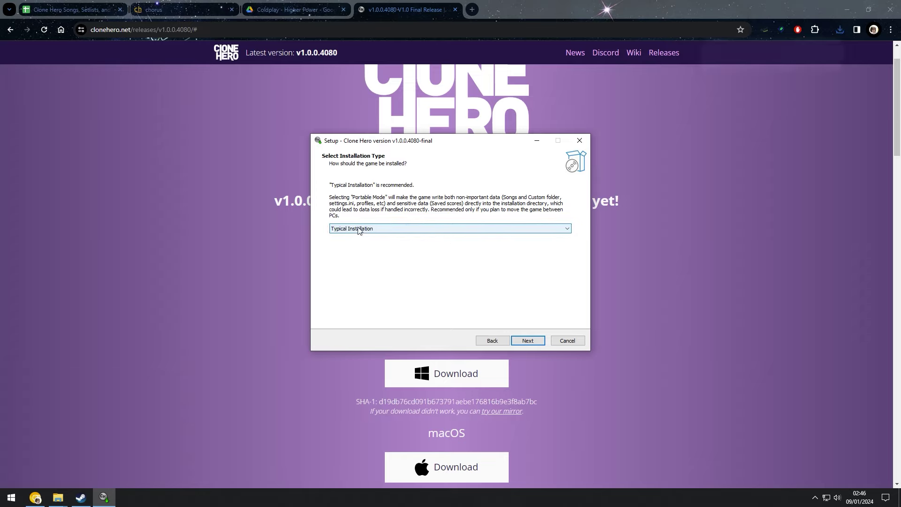
click(527, 341)
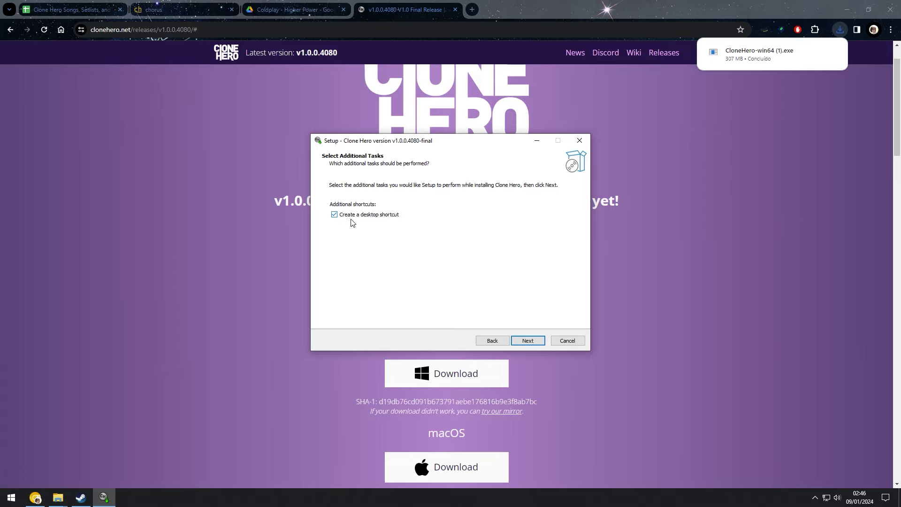
click(527, 340)
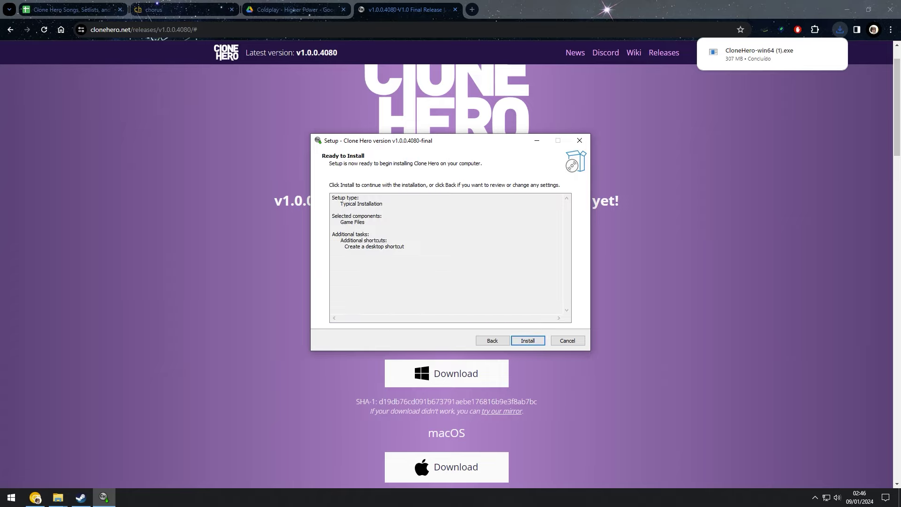
click(534, 341)
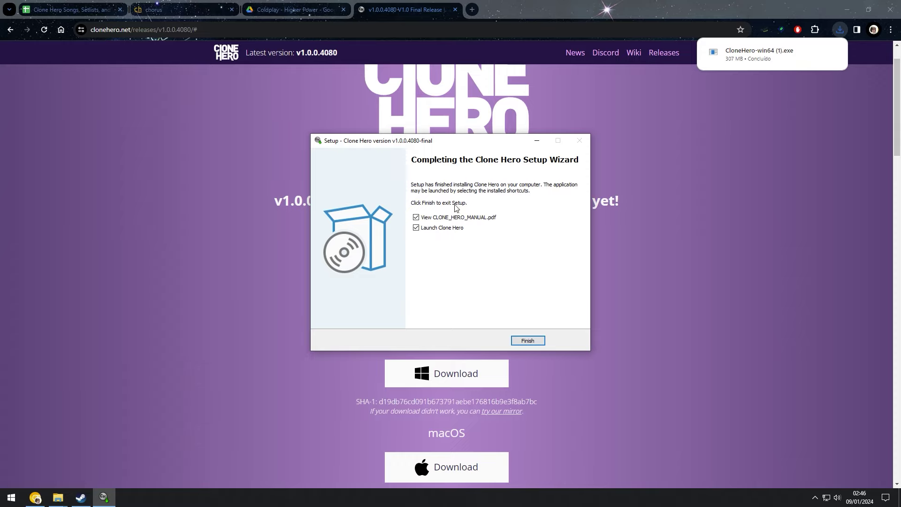
click(449, 228)
click(528, 341)
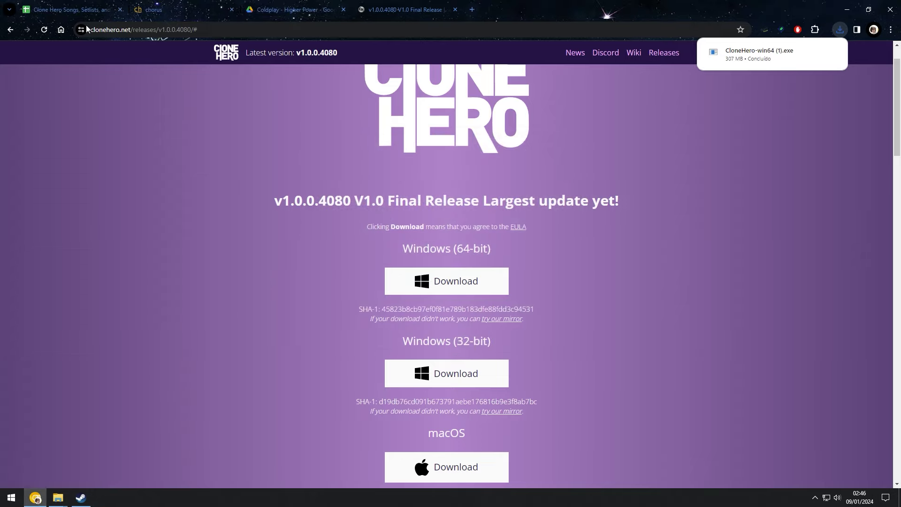
Switch to the Clone Hero songs master list spreadsheet and open the drive folder for highfine's Charts
click(76, 10)
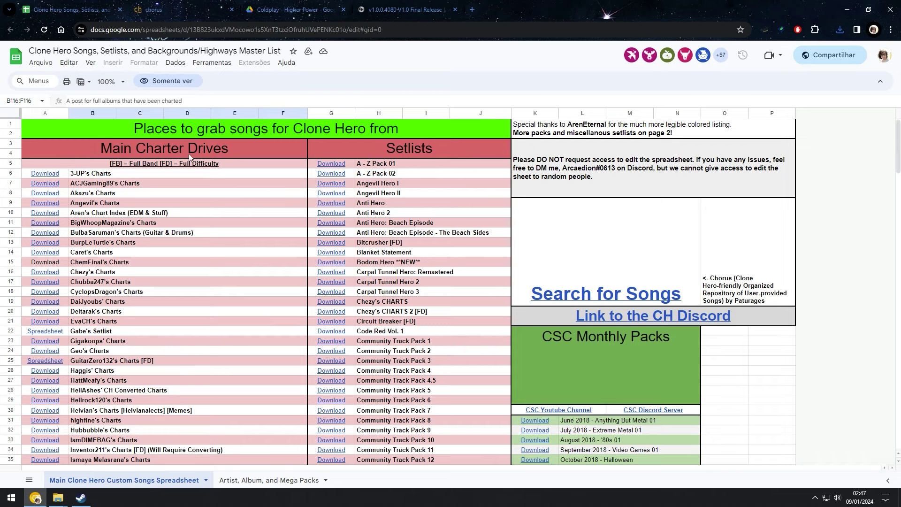
scroll(217, 168, down, 5)
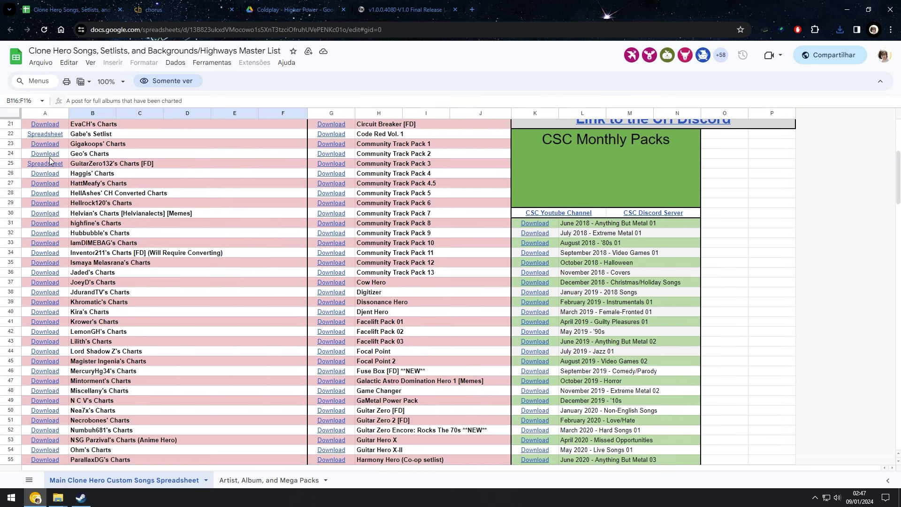
scroll(50, 161, down, 8)
scroll(103, 308, up, 9)
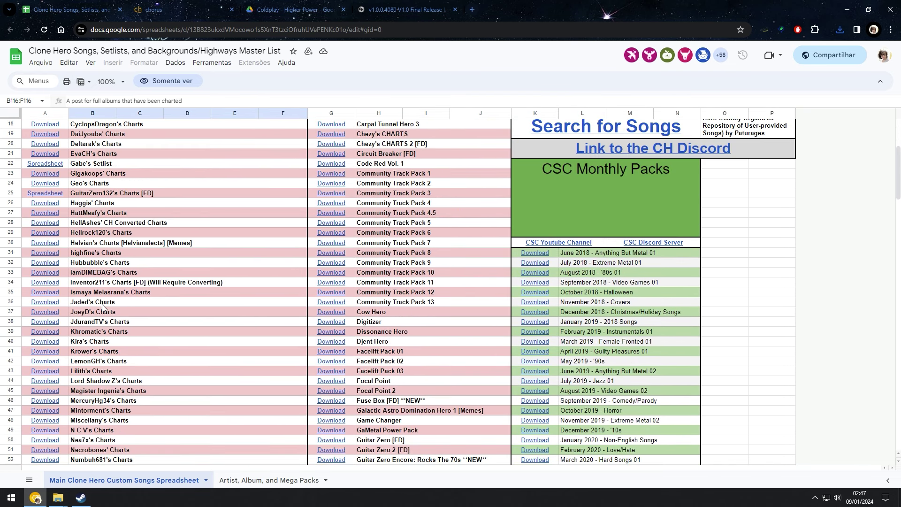
mouse_move(48, 256)
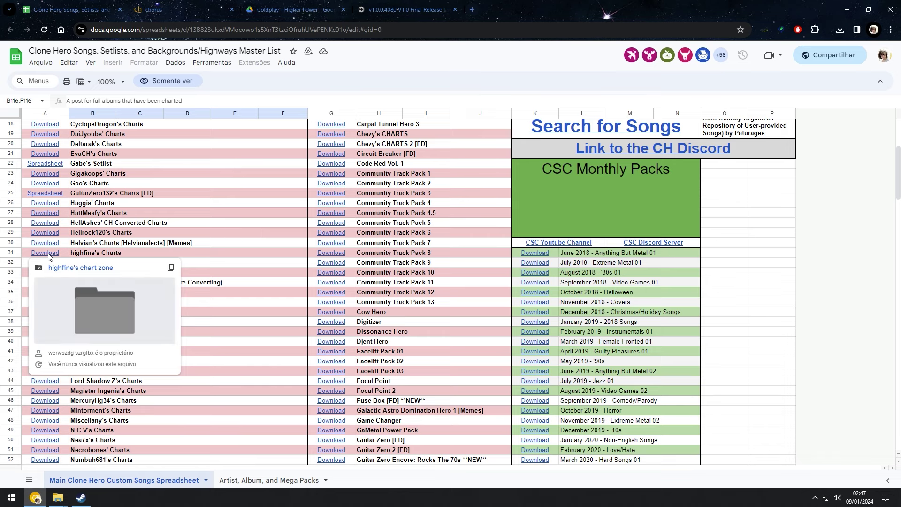
click(73, 268)
click(181, 8)
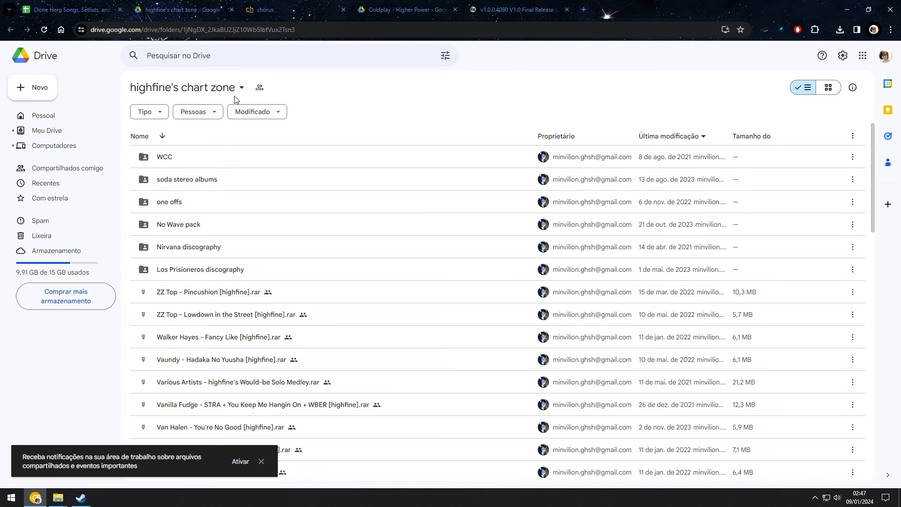
Examine the chart folder's available actions, including its download option, and browse its song archives
click(205, 93)
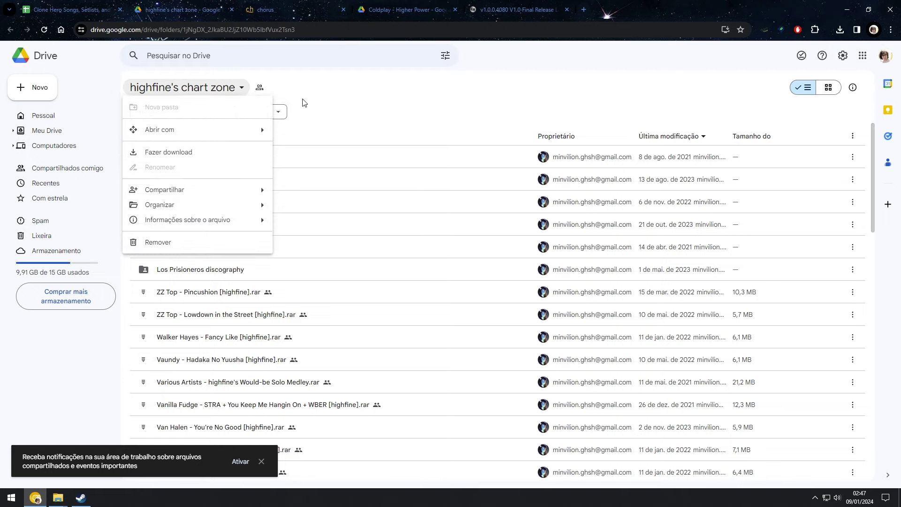
click(402, 104)
scroll(445, 147, down, 7)
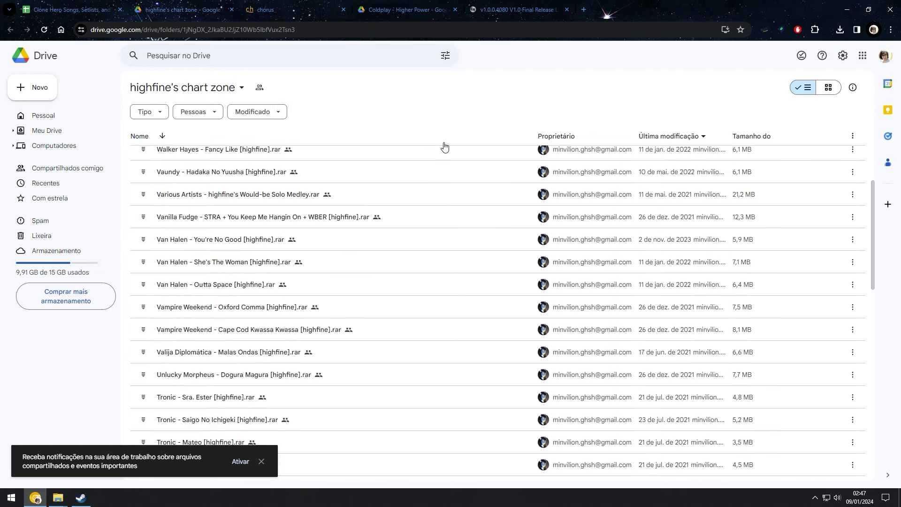
scroll(486, 176, down, 9)
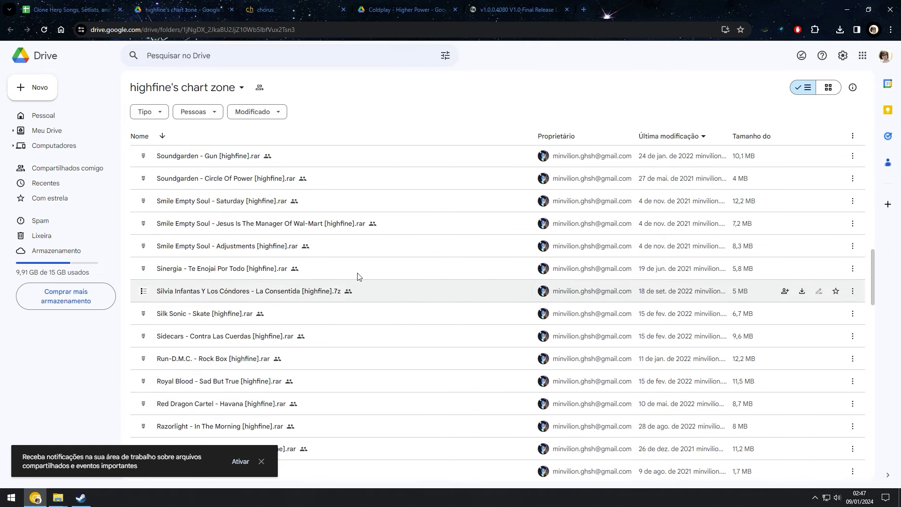
scroll(405, 257, down, 6)
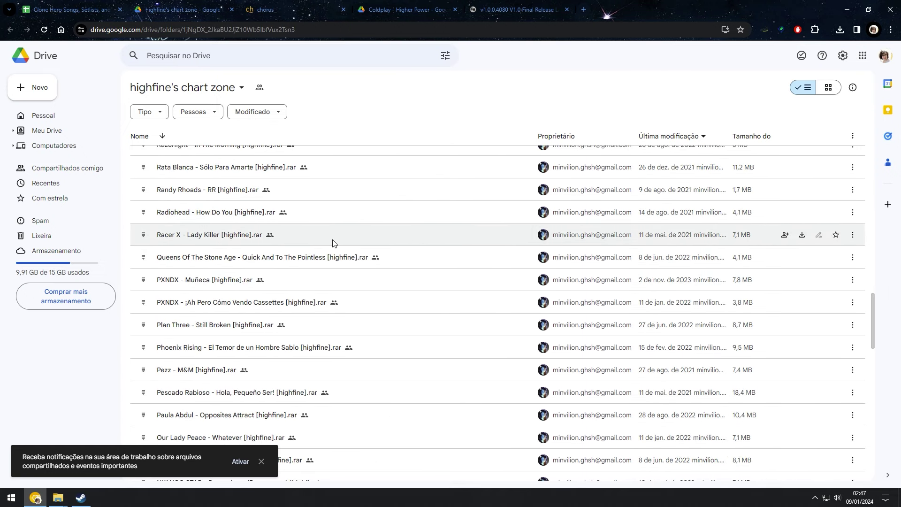
scroll(334, 241, down, 7)
scroll(333, 243, up, 7)
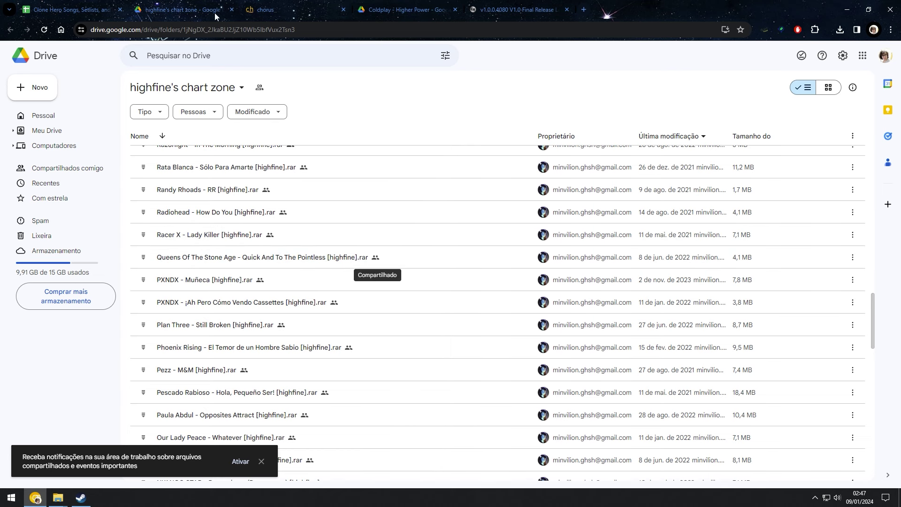
Return to the songs master list, preview the A - Z Pack 01 link and browse the Setlists section
click(111, 6)
scroll(408, 207, up, 4)
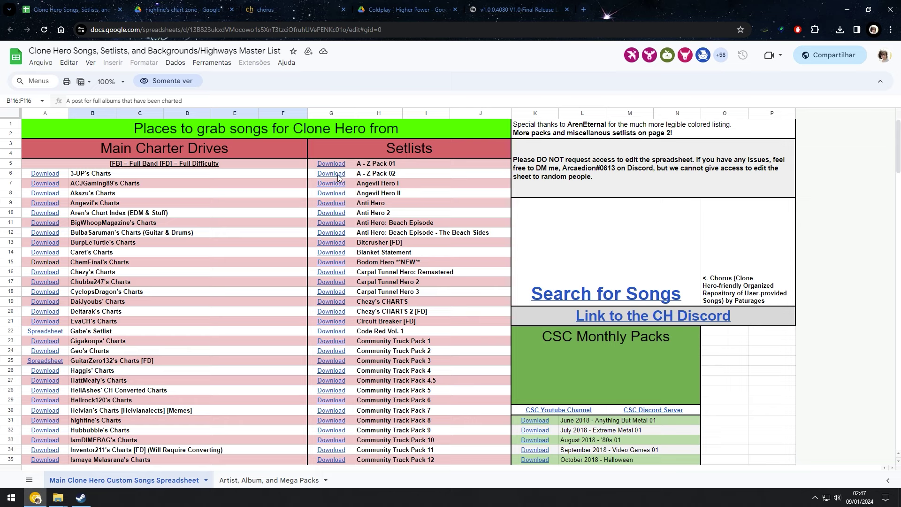
mouse_move(348, 177)
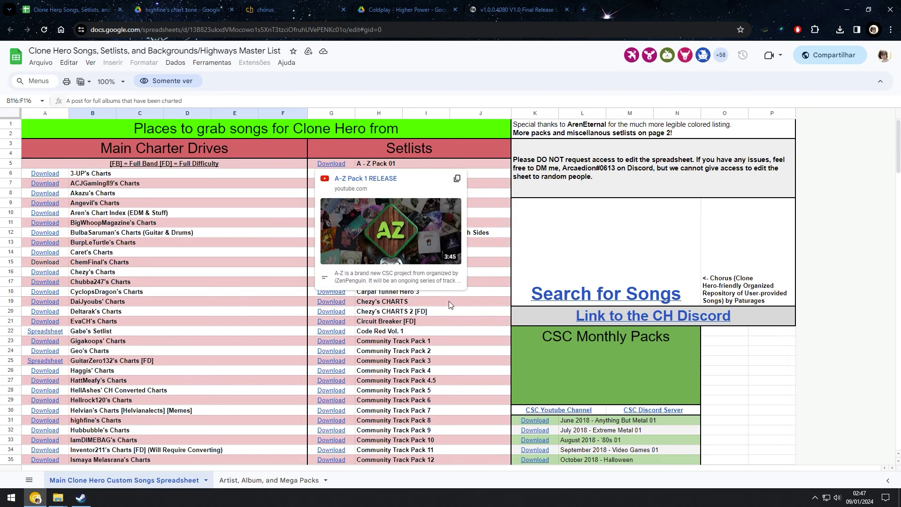
scroll(449, 301, down, 1)
scroll(433, 295, down, 5)
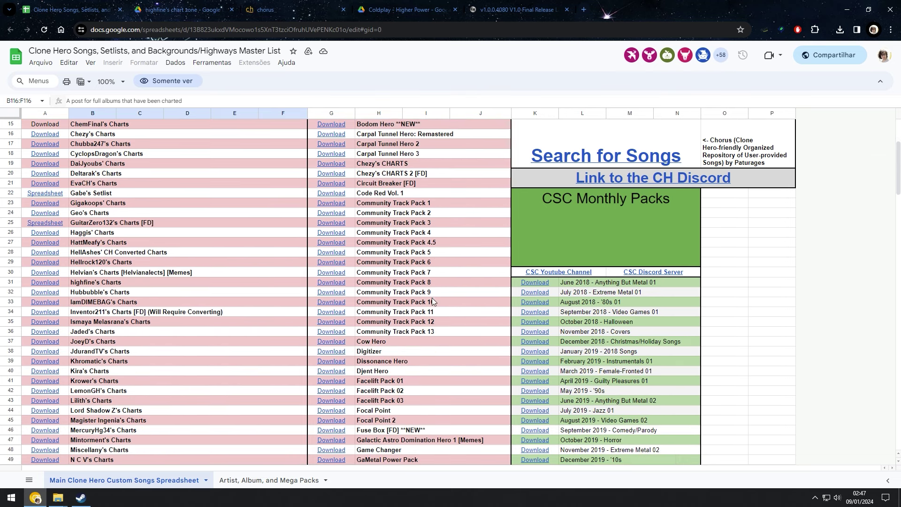
scroll(519, 196, down, 2)
scroll(595, 210, up, 1)
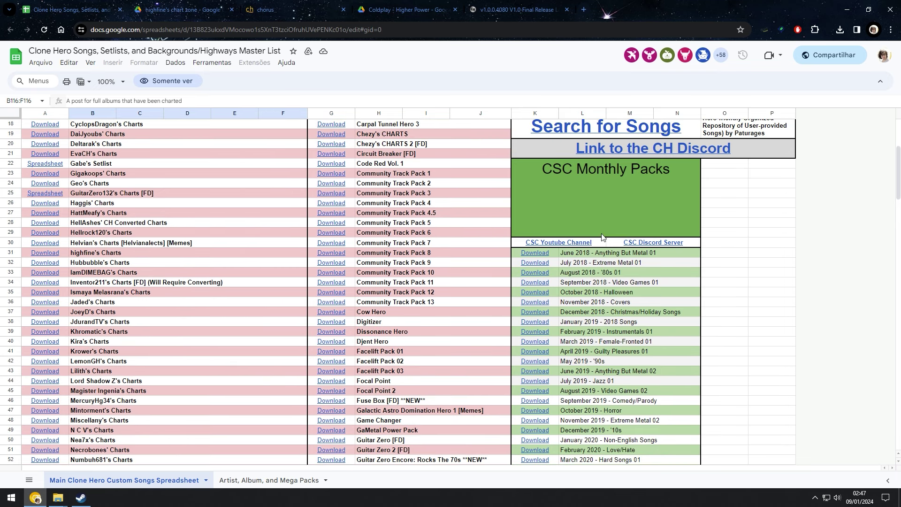
Look through the monthly song packs listed under CSC Monthly Packs
drag(618, 256, 659, 410)
click(662, 372)
scroll(652, 369, down, 2)
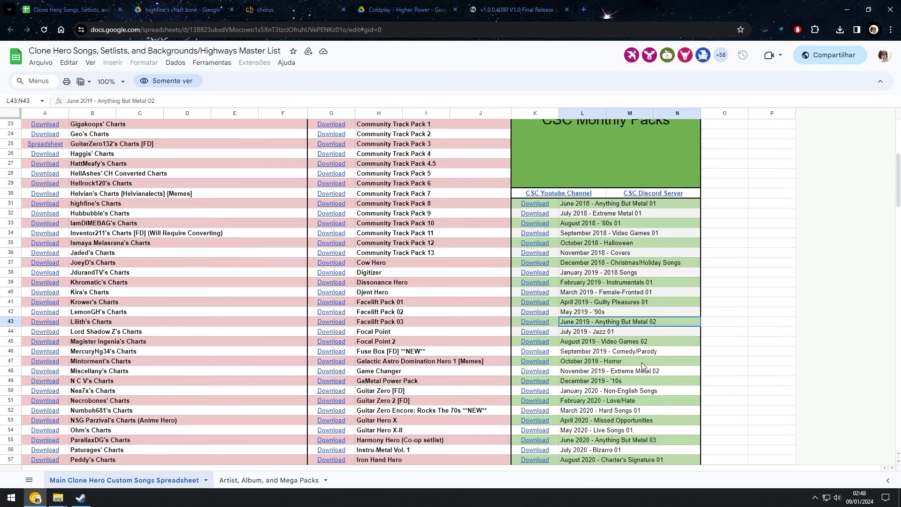
scroll(641, 366, down, 9)
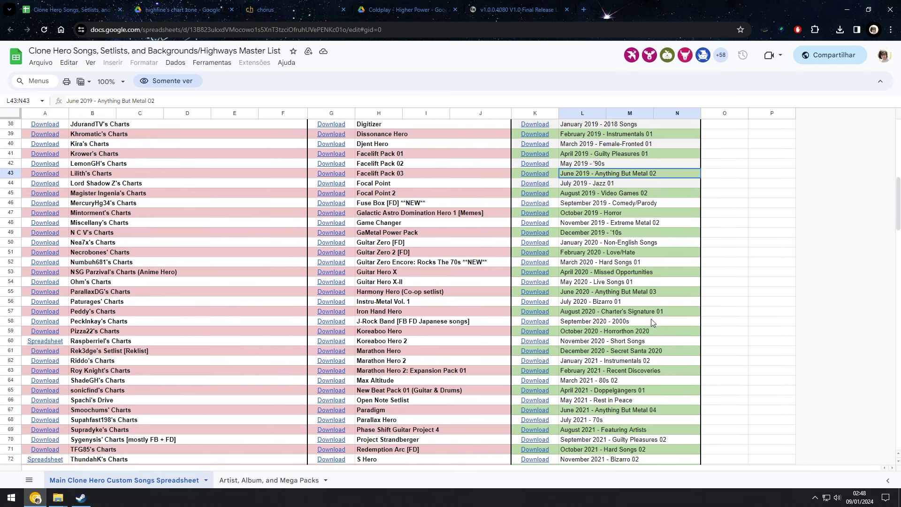
scroll(689, 398, up, 2)
scroll(689, 398, up, 12)
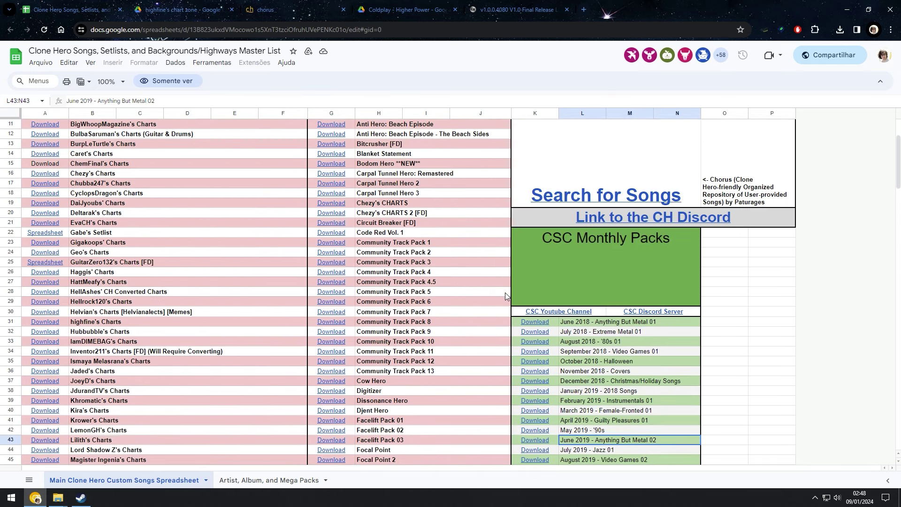
Browse the rest of the songs master list down to the Guitar Hero Games downloads
scroll(274, 207, down, 4)
scroll(275, 207, down, 10)
scroll(173, 244, up, 13)
scroll(173, 244, up, 1)
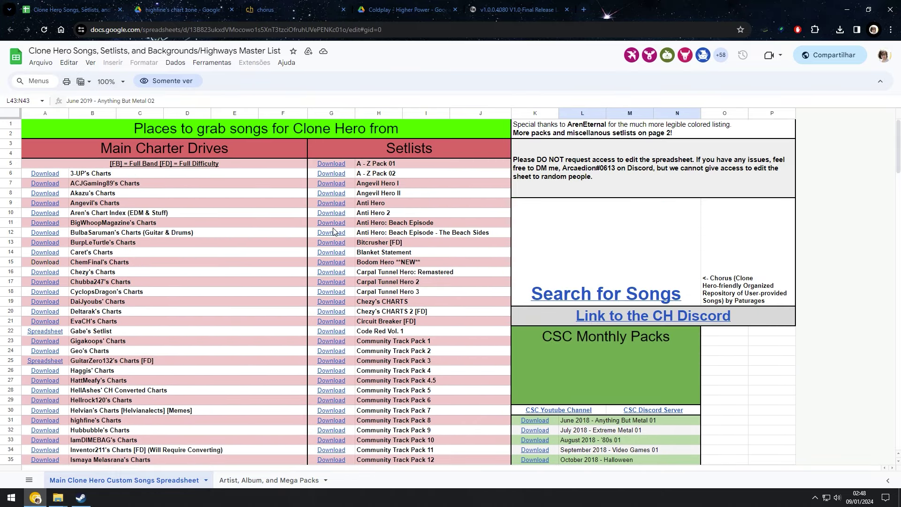
scroll(334, 231, down, 20)
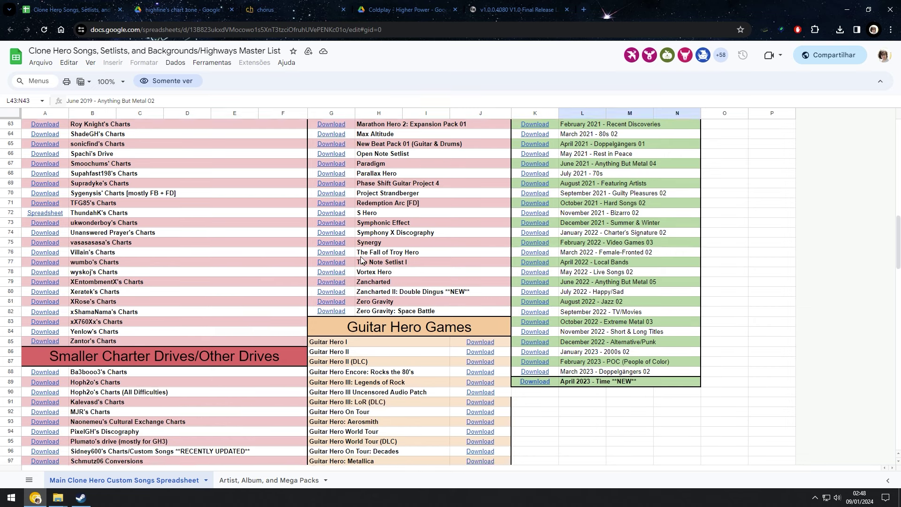
scroll(361, 260, down, 2)
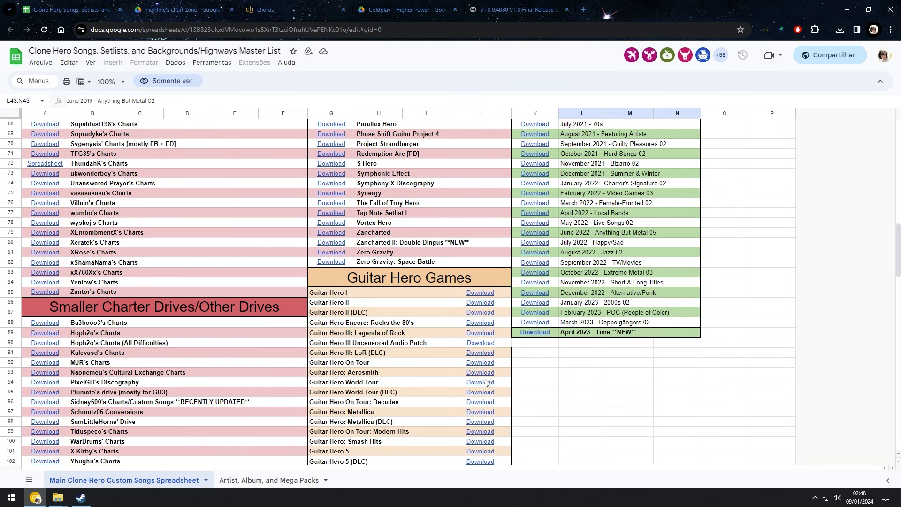
Examine the Guitar Hero Games downloads in the songs master list, from Guitar Hero Encore and Guitar Hero III through Warriors of Rock
scroll(403, 238, down, 3)
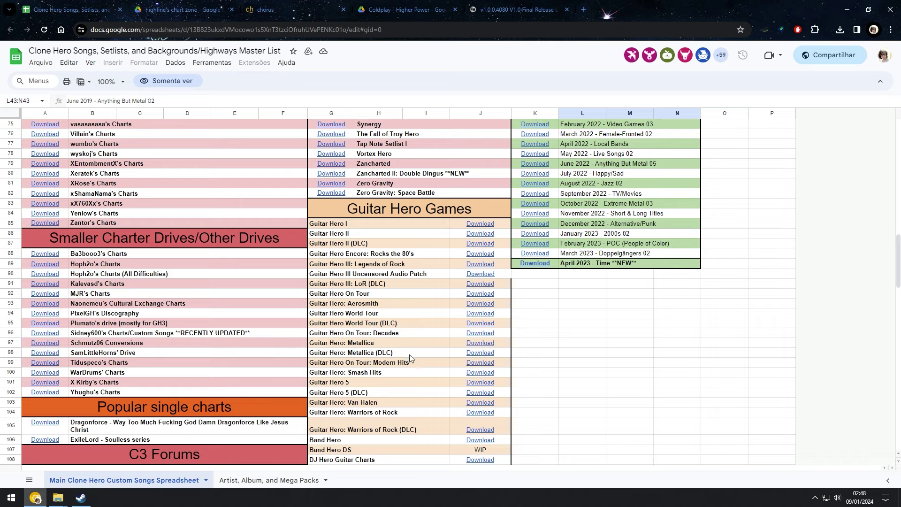
scroll(354, 384, down, 2)
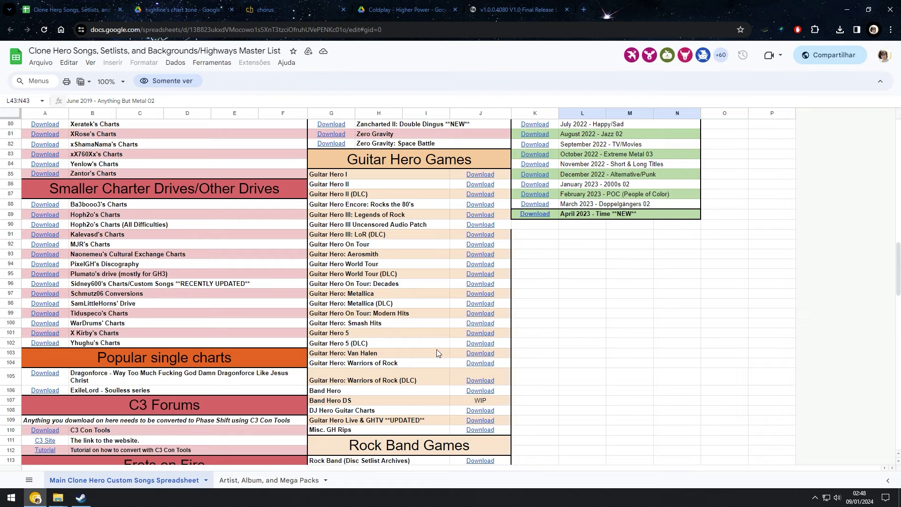
click(387, 432)
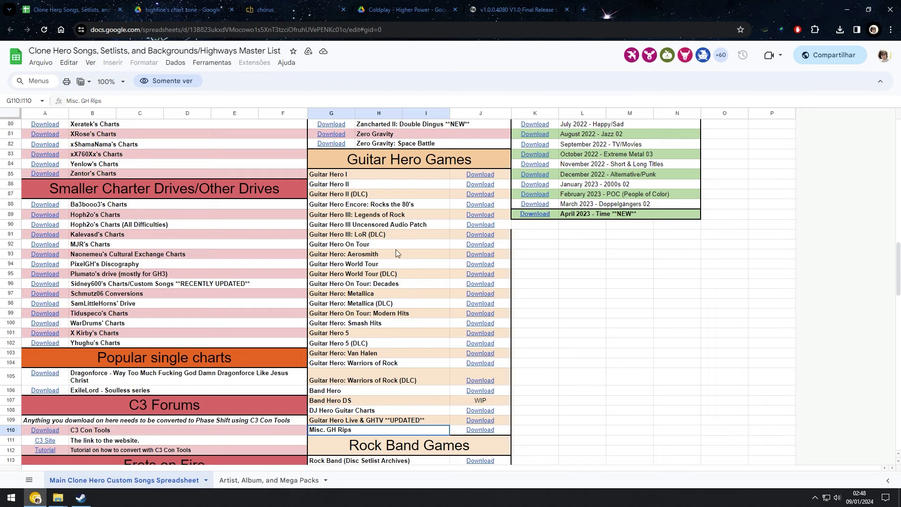
click(390, 224)
click(385, 217)
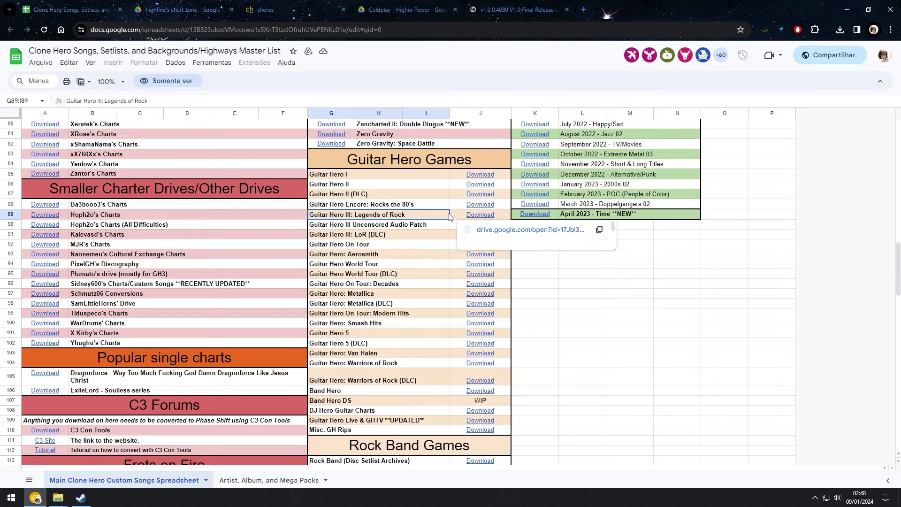
click(399, 206)
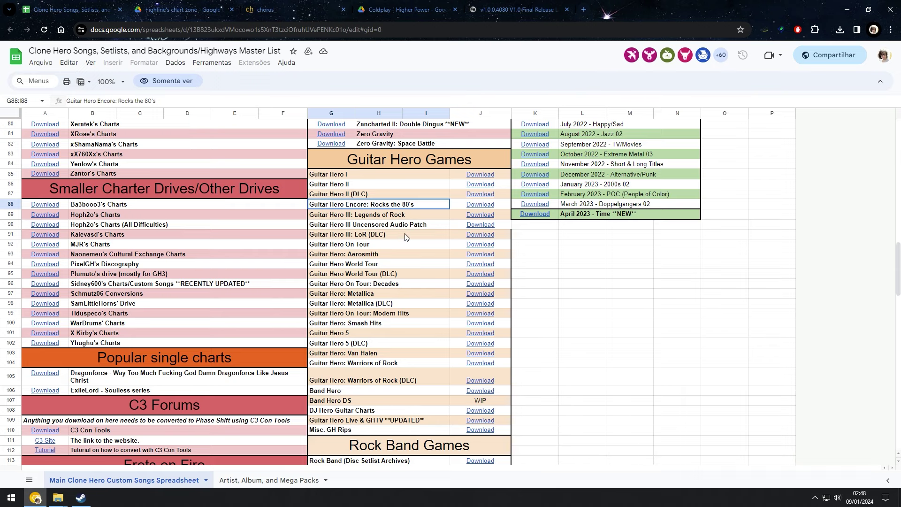
click(342, 332)
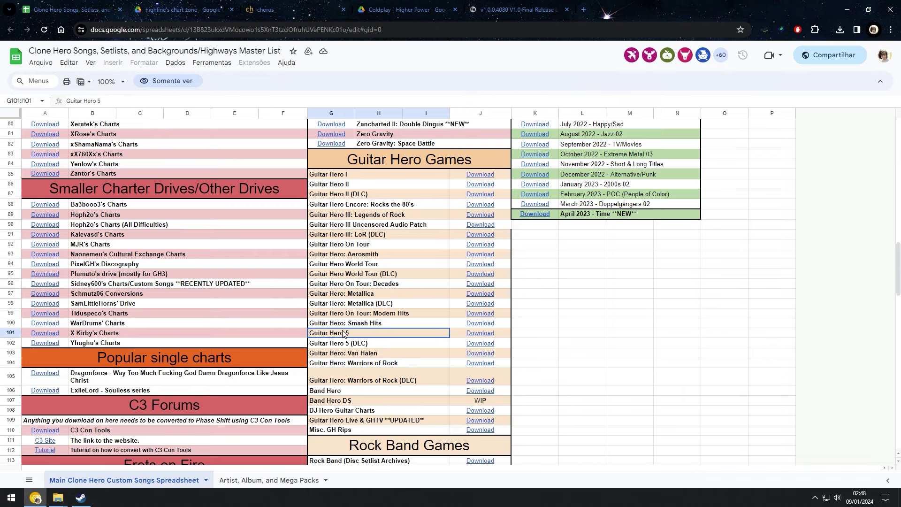
scroll(396, 343, down, 1)
click(399, 344)
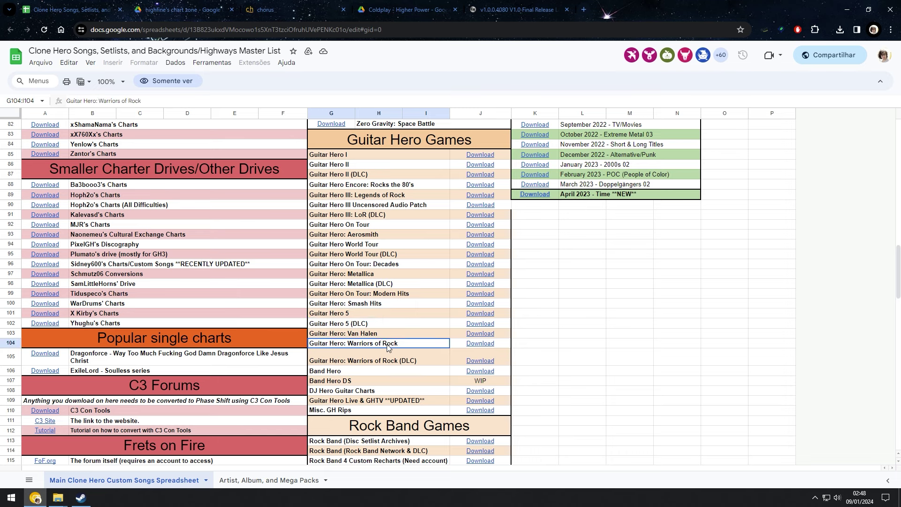
scroll(377, 348, down, 5)
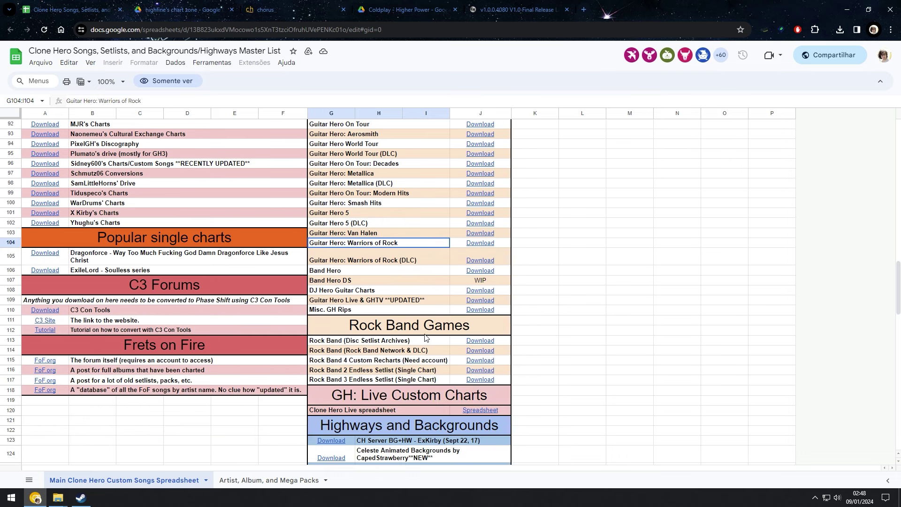
Look through the chart links listed under Smaller Charter Drives/Other Drives
scroll(245, 211, up, 7)
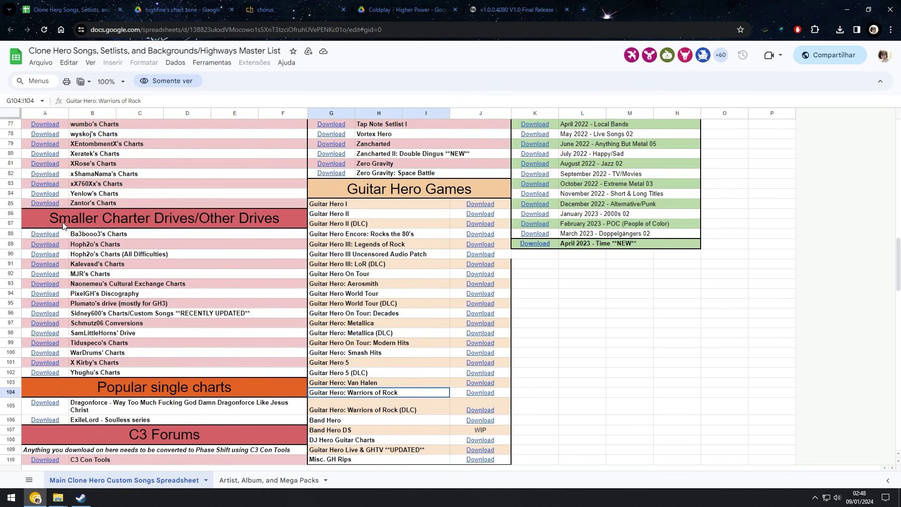
click(100, 268)
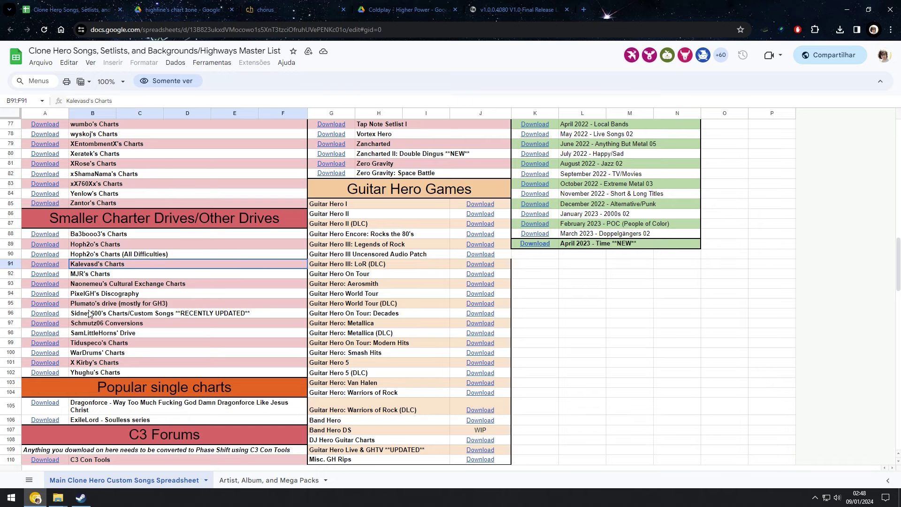
click(114, 313)
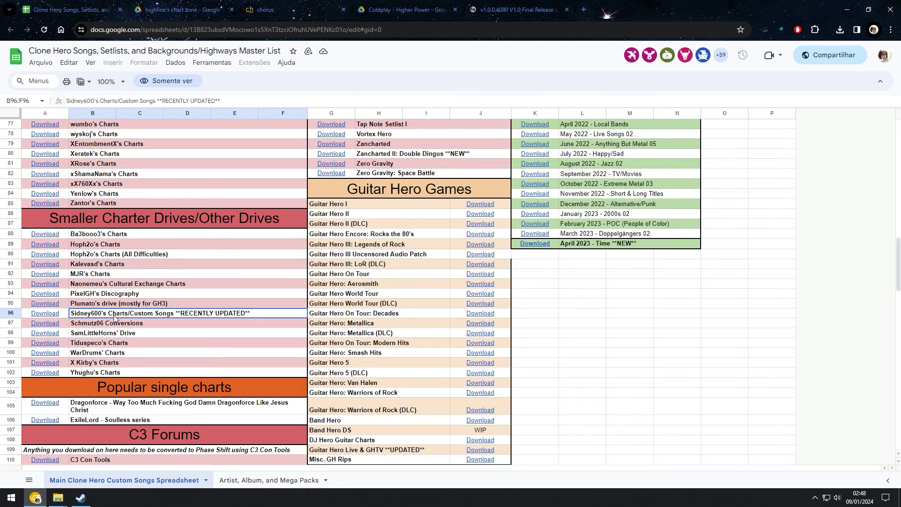
scroll(128, 261, down, 1)
scroll(206, 236, down, 3)
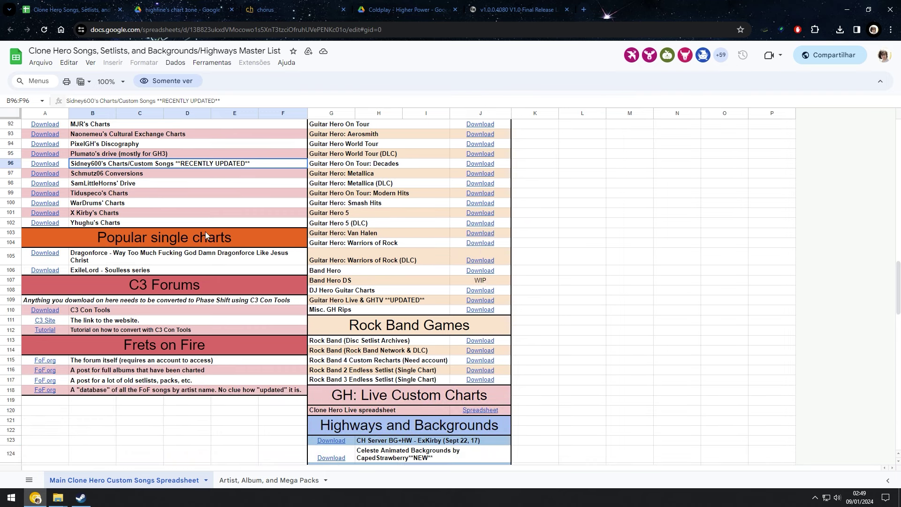
Examine the Popular single charts and C3 Forums sections, including the C3 Con Tools download and the conversion tutorial entry
click(147, 237)
click(153, 257)
click(135, 271)
click(145, 303)
click(144, 320)
click(144, 310)
click(144, 330)
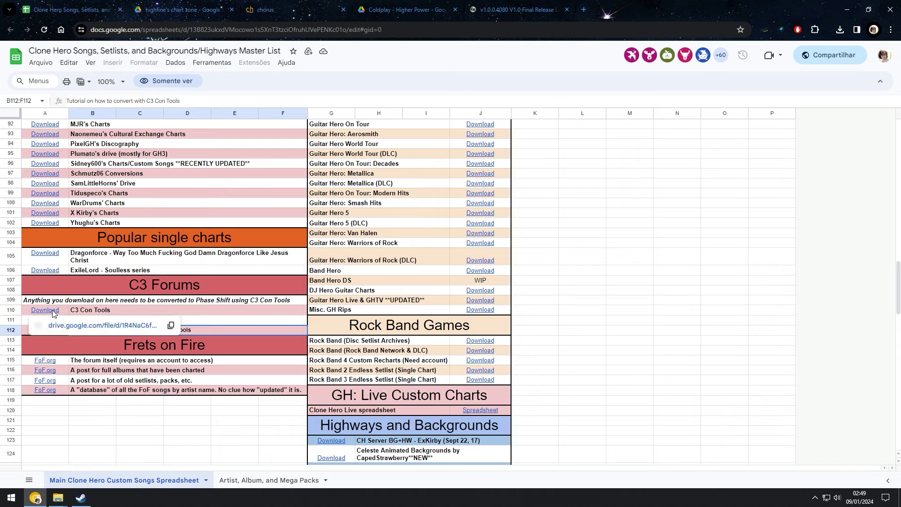
click(198, 303)
click(149, 331)
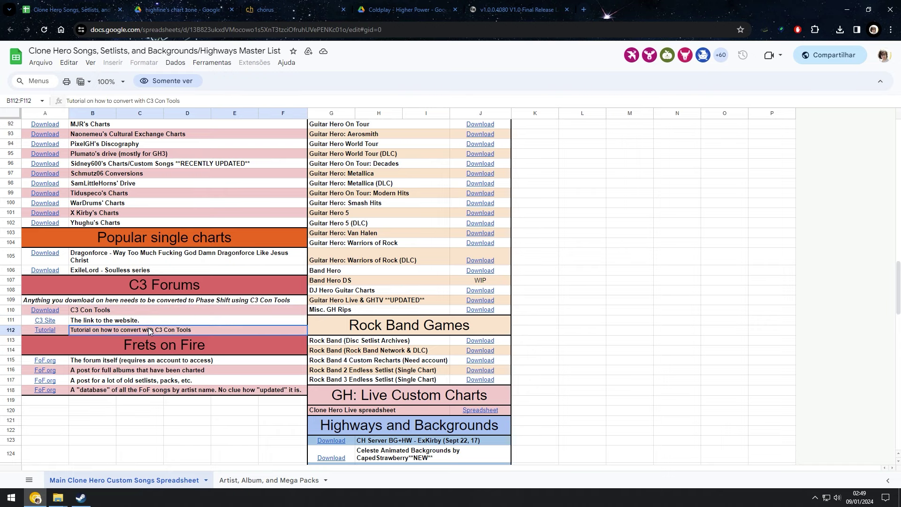
Open the Frets on Fire forum link from the master list, browse the forum's board index and close the page
click(102, 364)
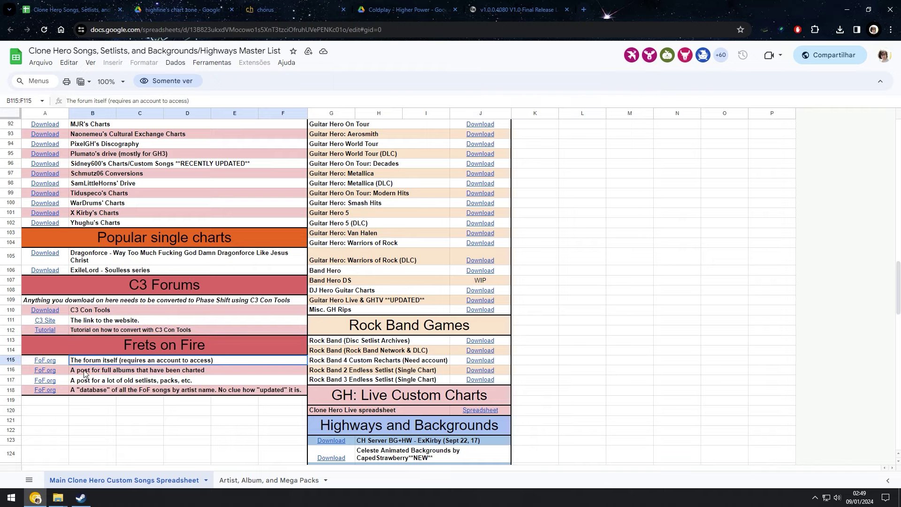
drag(53, 361, 69, 378)
key(alt+Return)
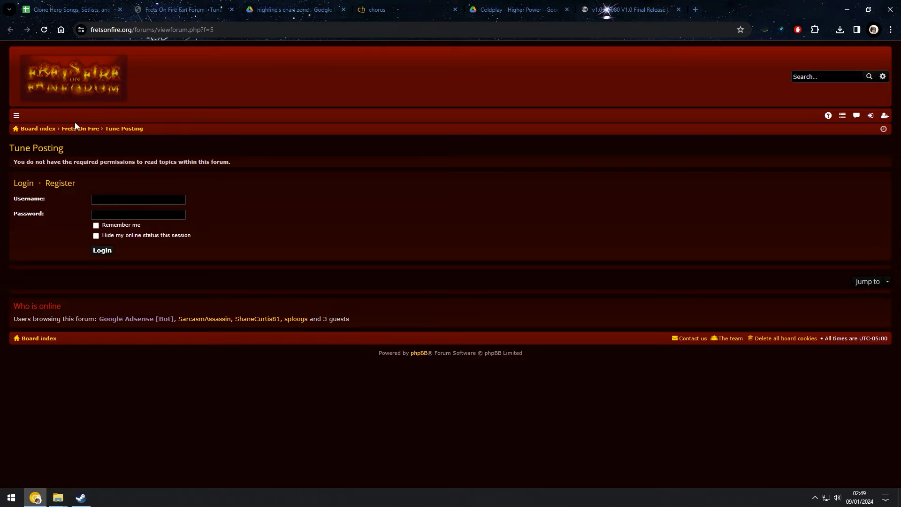
click(92, 76)
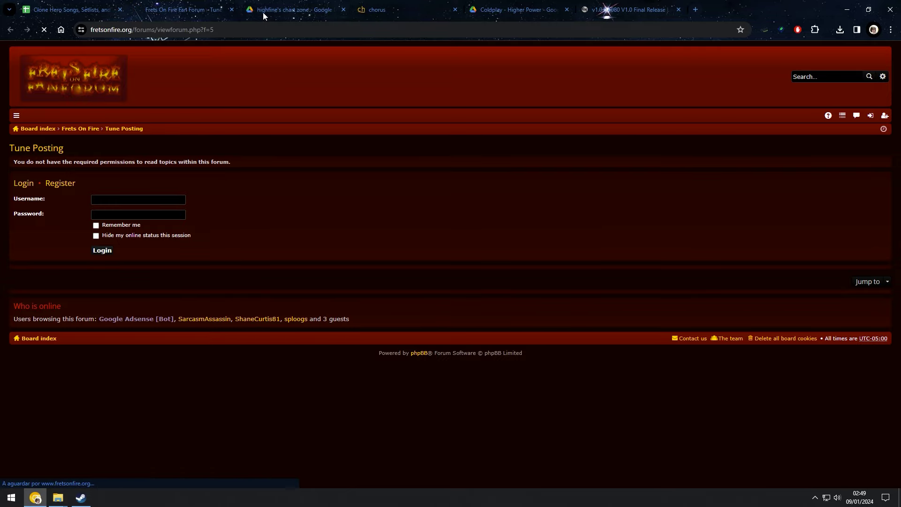
scroll(207, 216, down, 4)
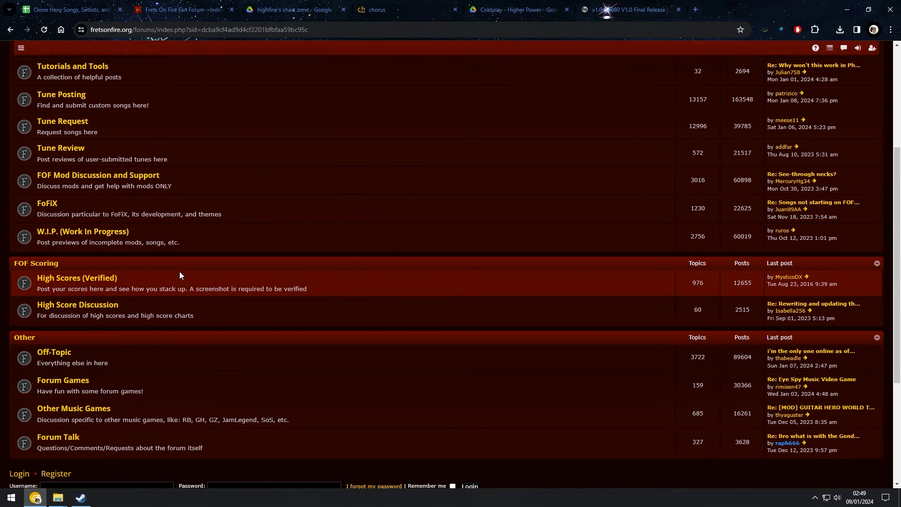
key(ctrl+w)
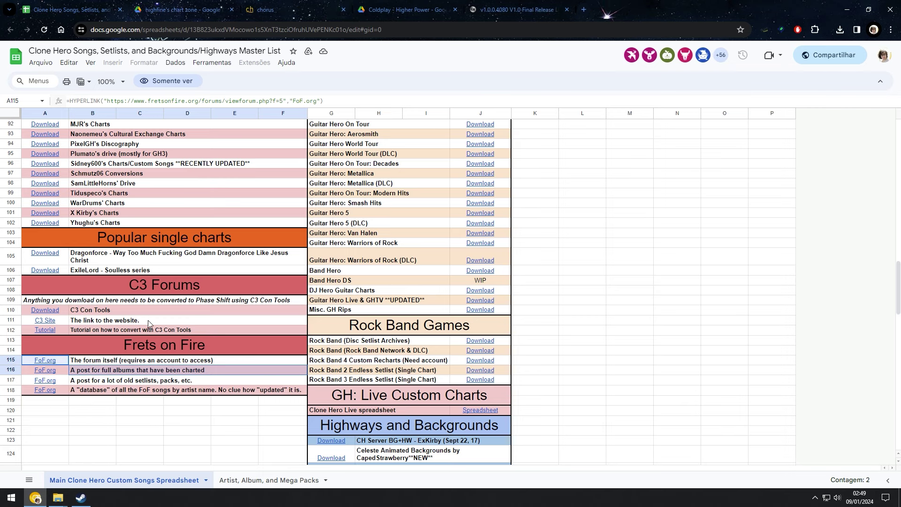
Examine the Rock Band Games, GH: Live Custom Charts and Highways and Backgrounds sections, and return to the start of the master list
scroll(533, 381, up, 3)
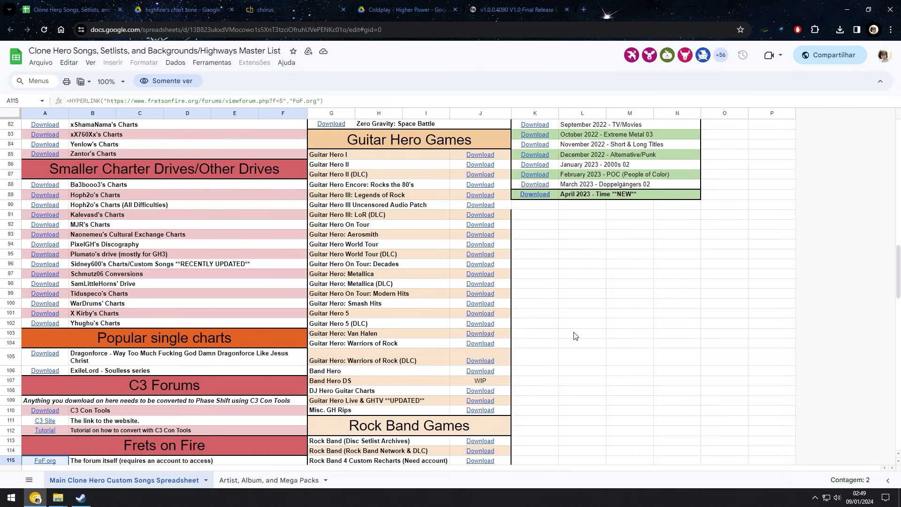
scroll(519, 357, down, 6)
scroll(464, 287, up, 2)
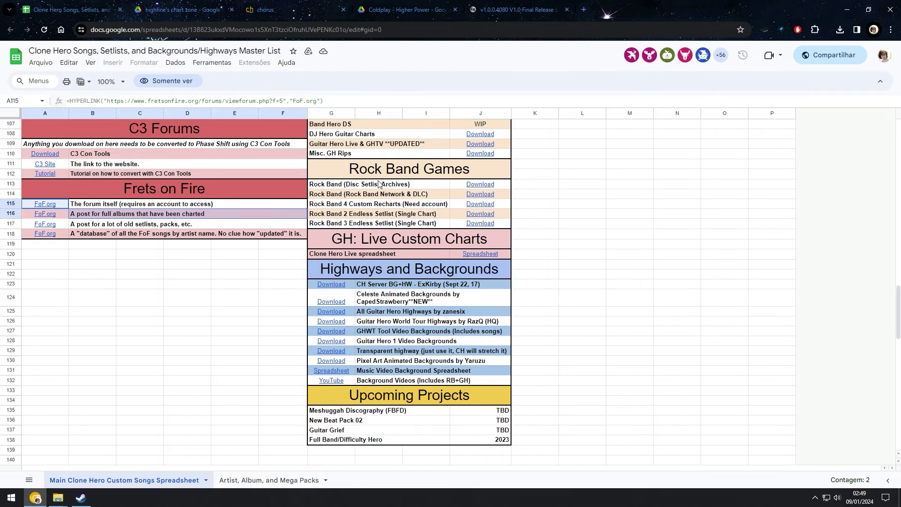
click(423, 218)
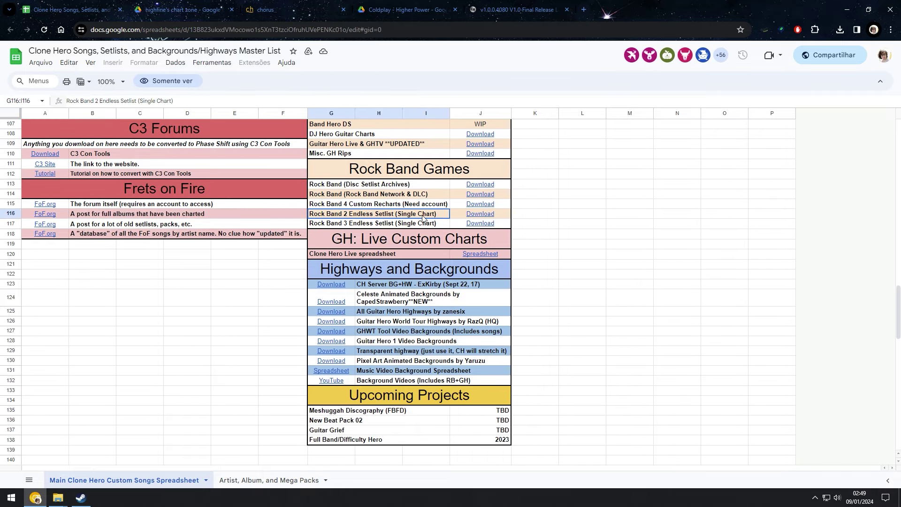
click(376, 255)
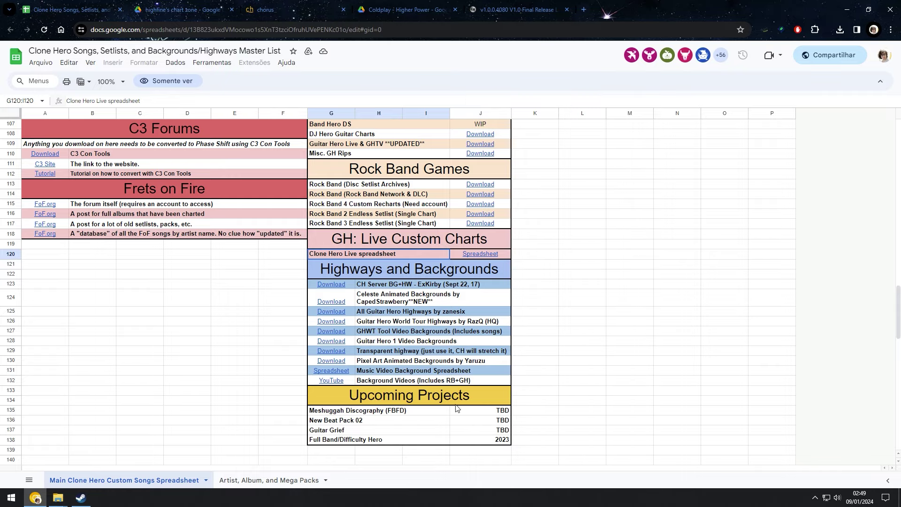
scroll(421, 430, up, 3)
scroll(533, 361, down, 7)
scroll(553, 362, up, 12)
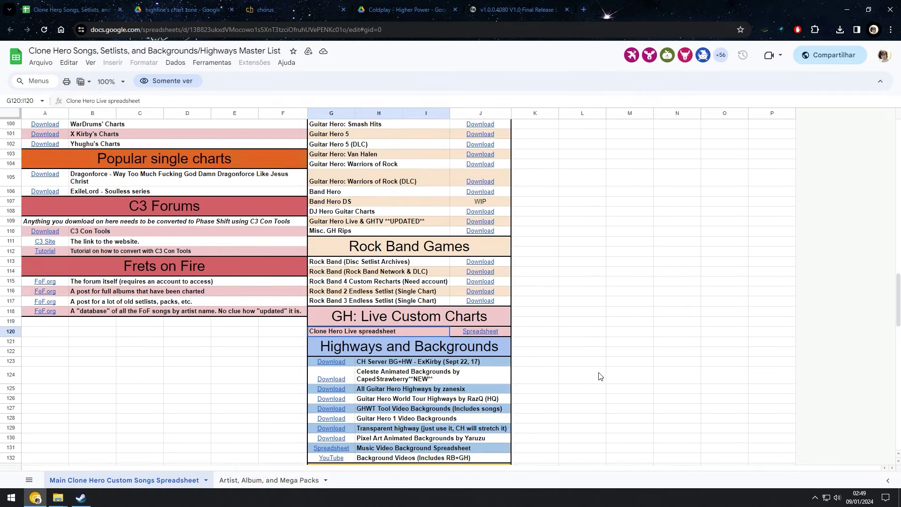
scroll(591, 385, up, 20)
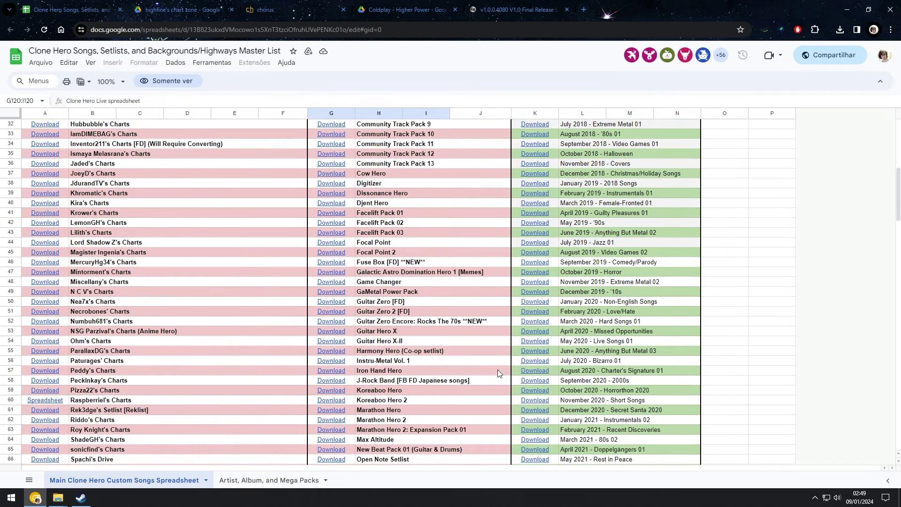
scroll(376, 310, up, 1)
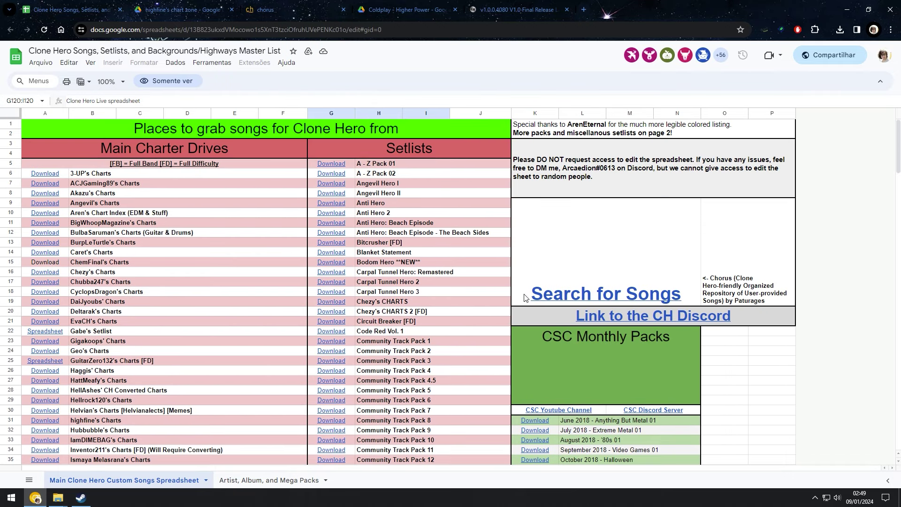
Switch to the chorus song repository and search for "megalovania"
click(291, 6)
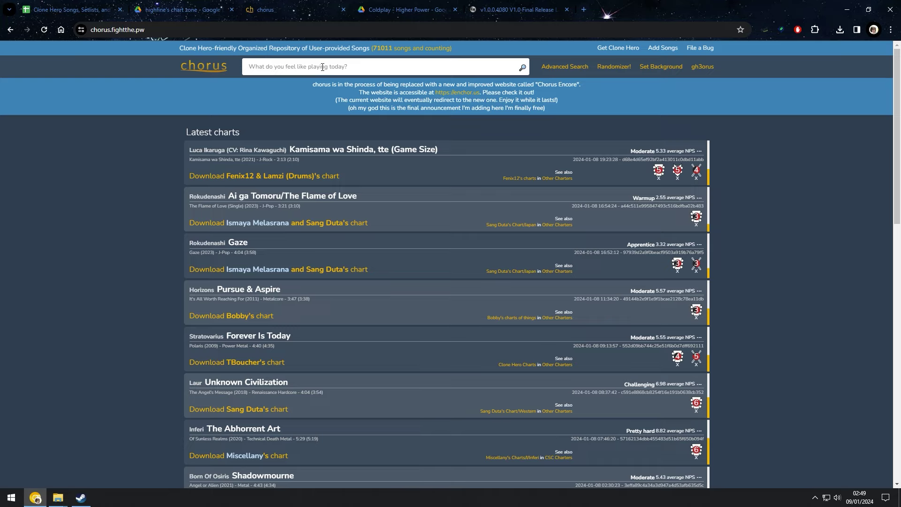
text(megalovania)
key(Return)
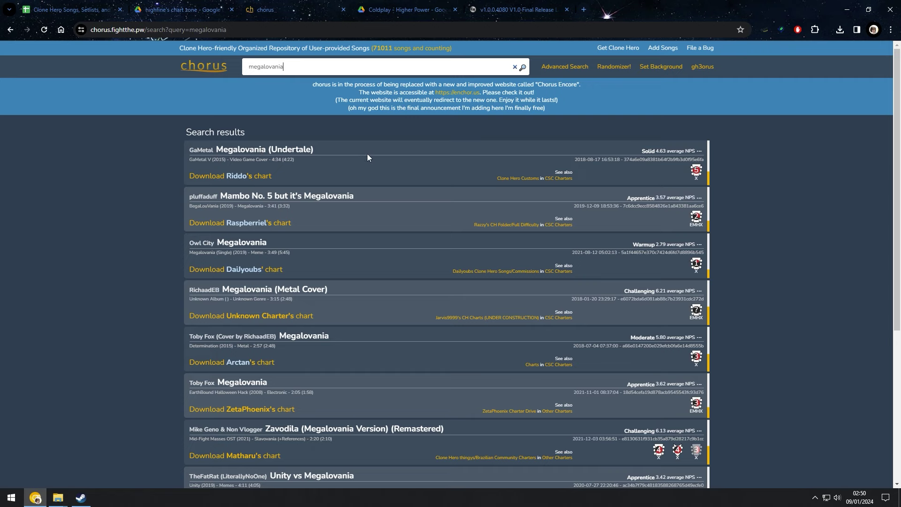
Browse the search results, download the "Mambo No. 5 but it's Megalovania" chart archive and check it in the recent downloads
scroll(370, 300, down, 4)
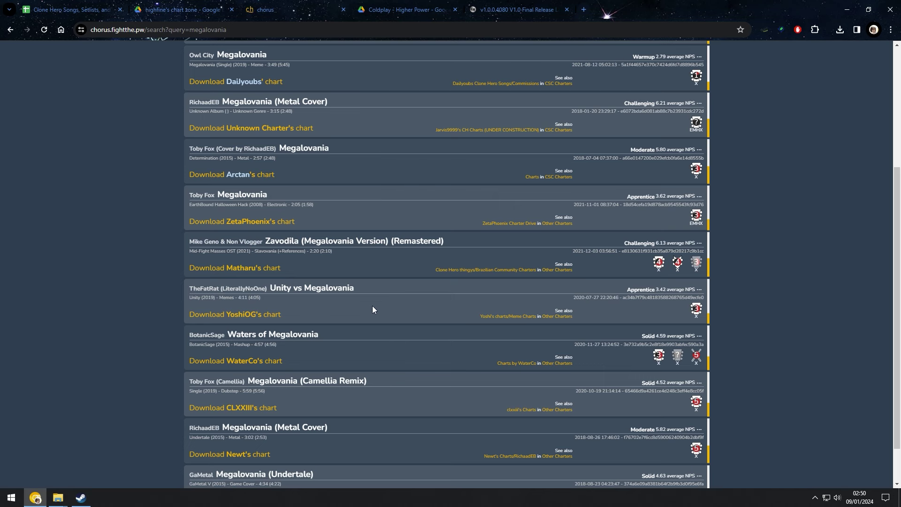
scroll(366, 312, down, 1)
scroll(575, 334, up, 5)
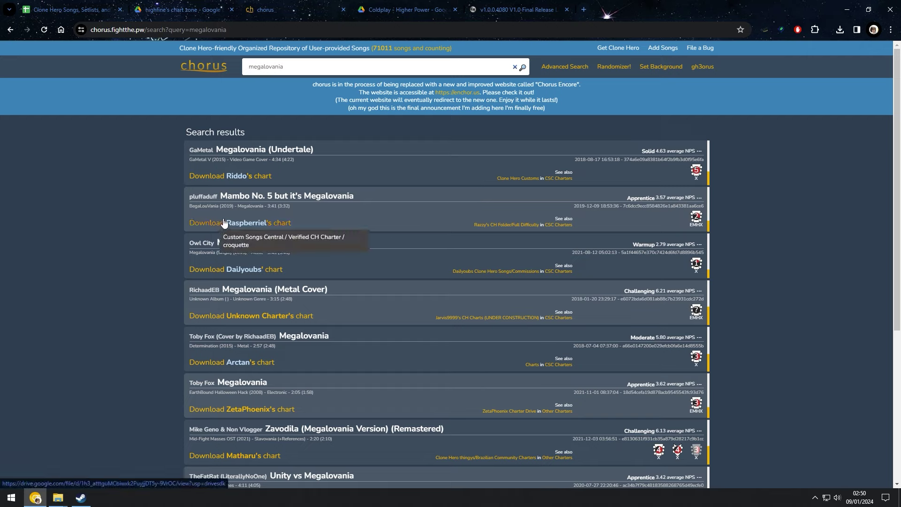
click(241, 225)
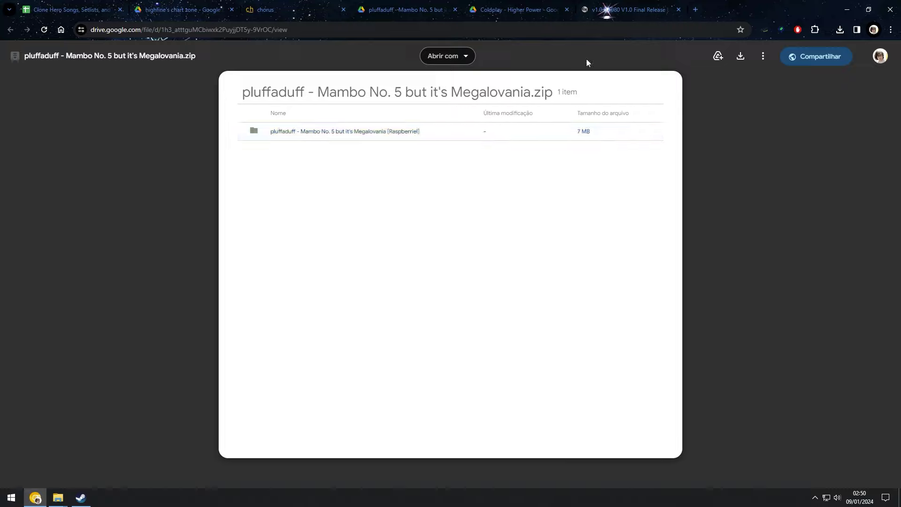
click(744, 62)
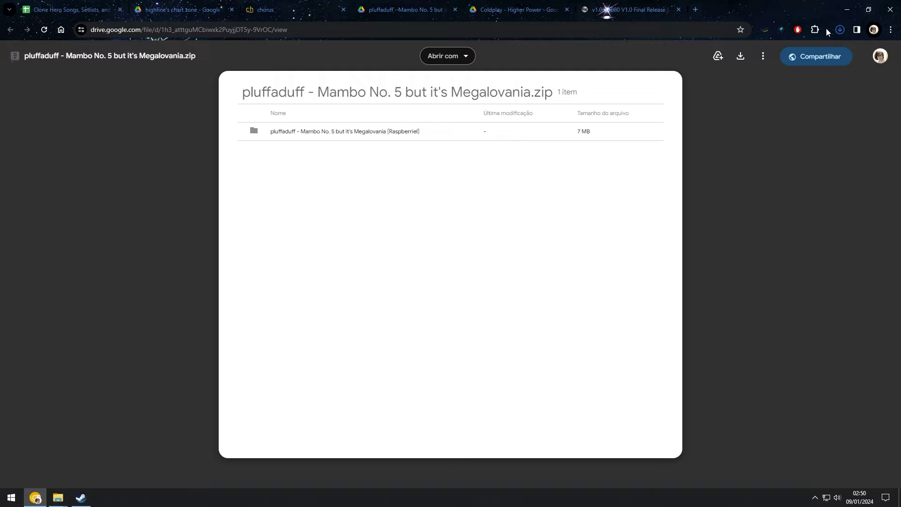
click(839, 30)
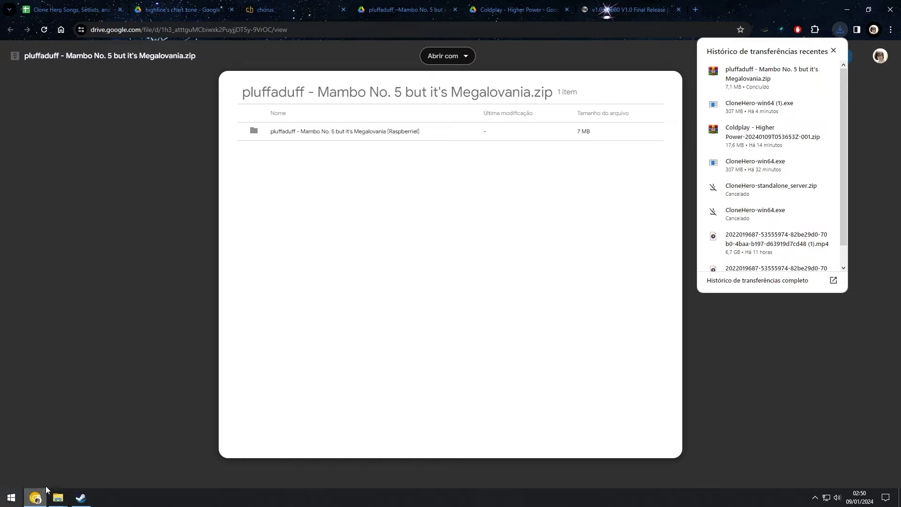
Switch to File Explorer and open the Clone Hero folder inside Documents
click(58, 498)
click(56, 469)
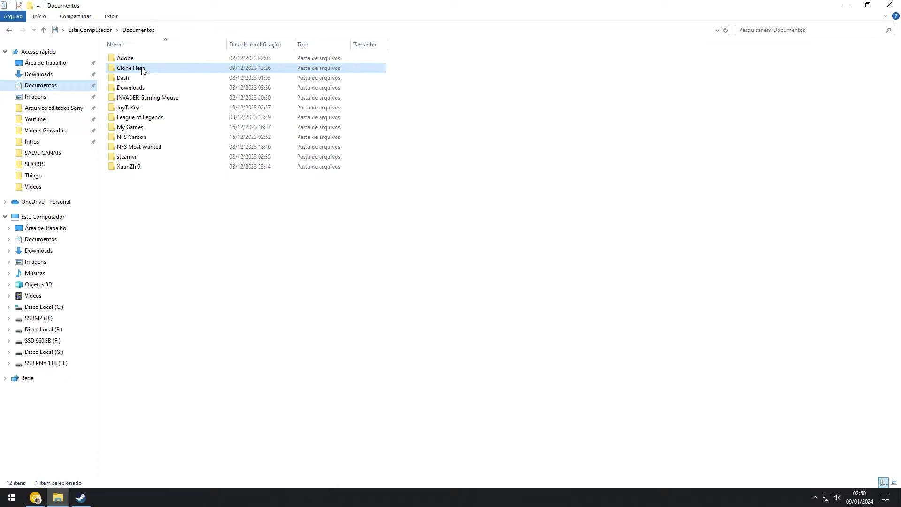
double_click(144, 69)
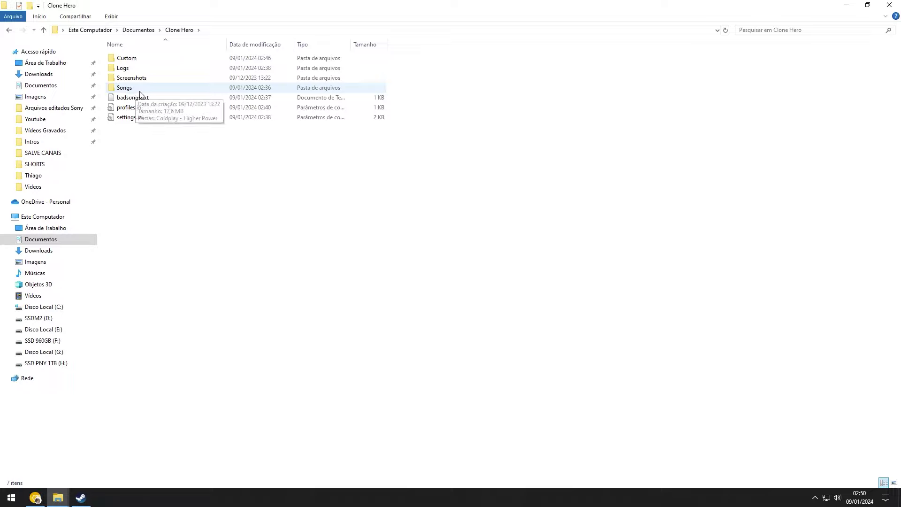
Open Clone Hero's Songs folder and, from Downloads, the "pluffaduff - Mambo No. 5 but it's Megalovania.zip" archive in a repositioned window
double_click(126, 90)
drag(177, 100, 262, 165)
mouse_move(57, 497)
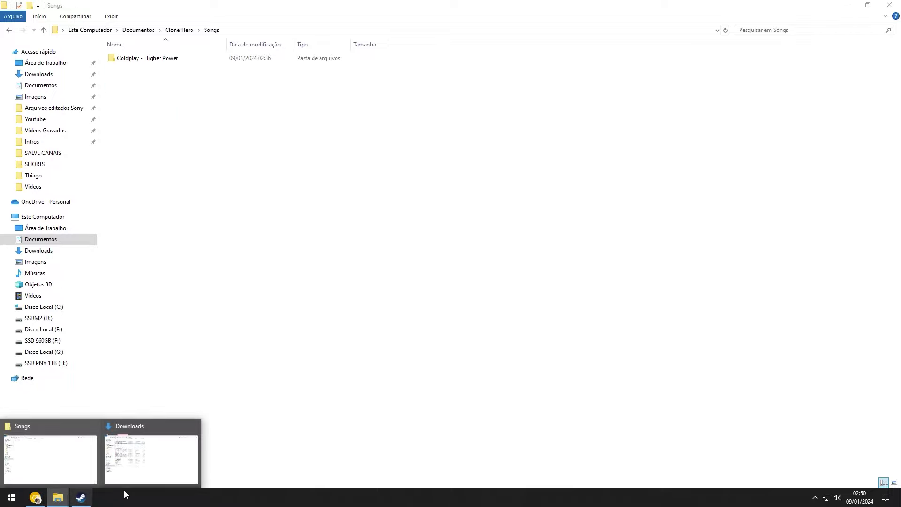
click(155, 451)
click(144, 105)
double_click(171, 104)
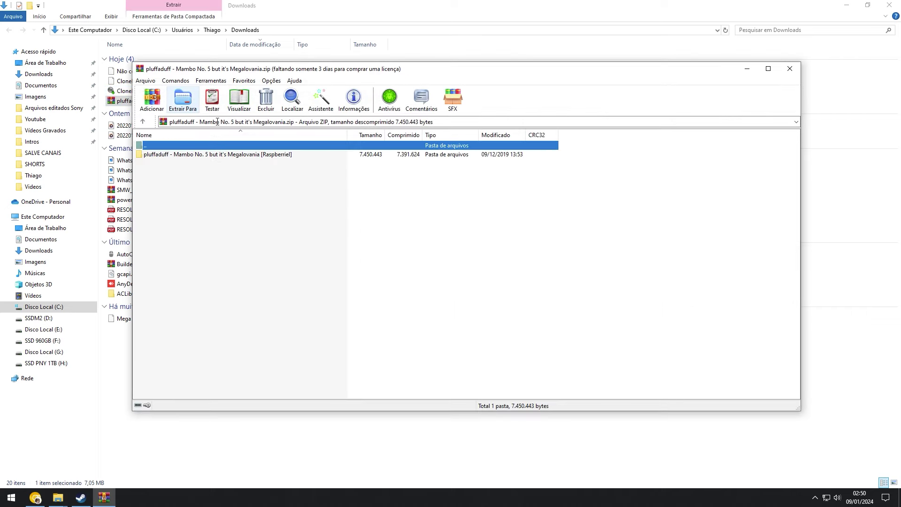
drag(591, 68, 717, 73)
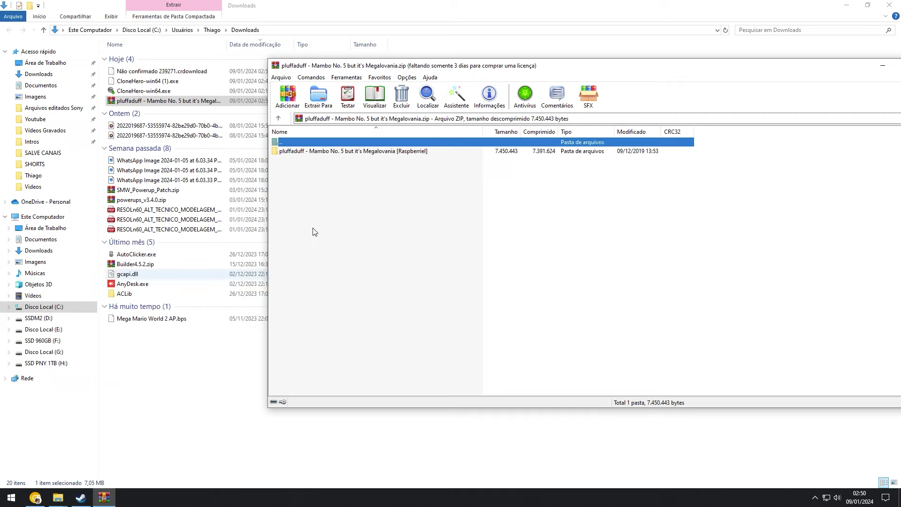
drag(362, 70, 193, 42)
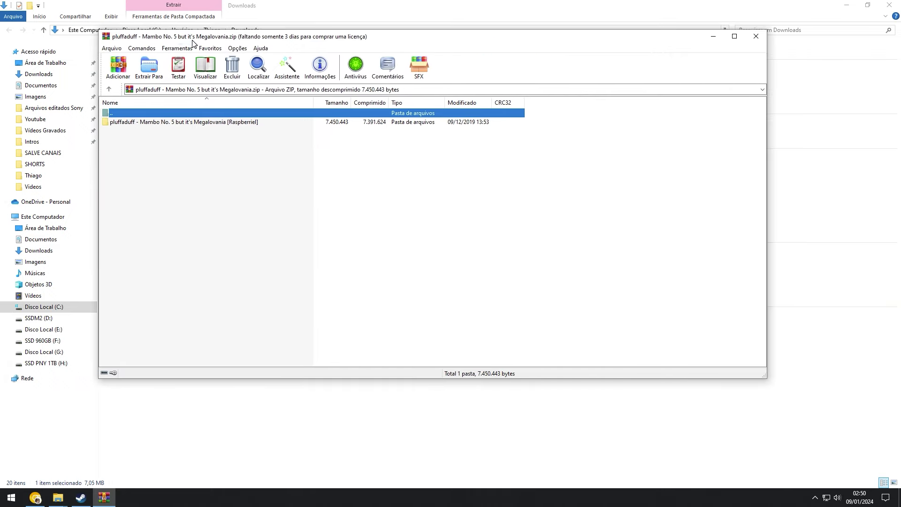
Look inside the archive's song folder and return to the archive's top level
double_click(166, 121)
click(260, 49)
drag(335, 33, 429, 47)
key(BackSpace)
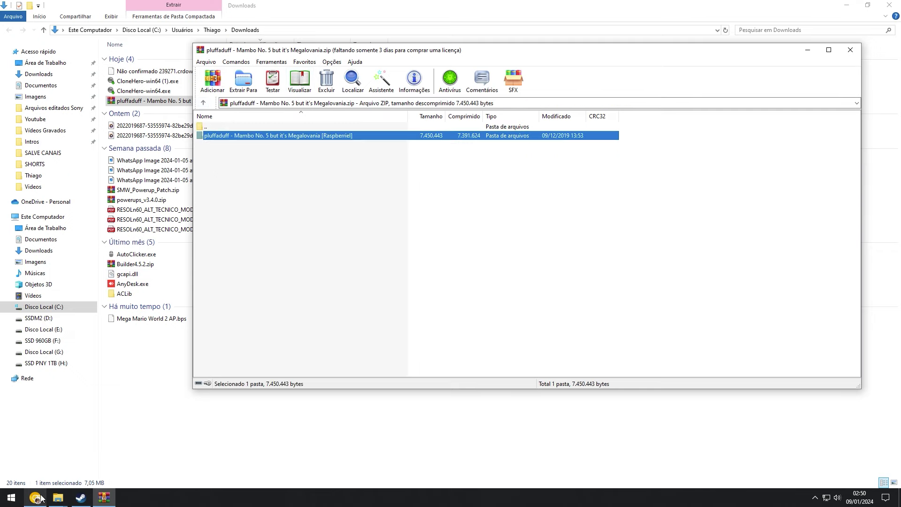
Extract the "pluffaduff - Mambo No. 5 but it's Megalovania [Raspberriel]" folder from the archive into the Songs folder
mouse_move(58, 498)
click(46, 460)
click(104, 498)
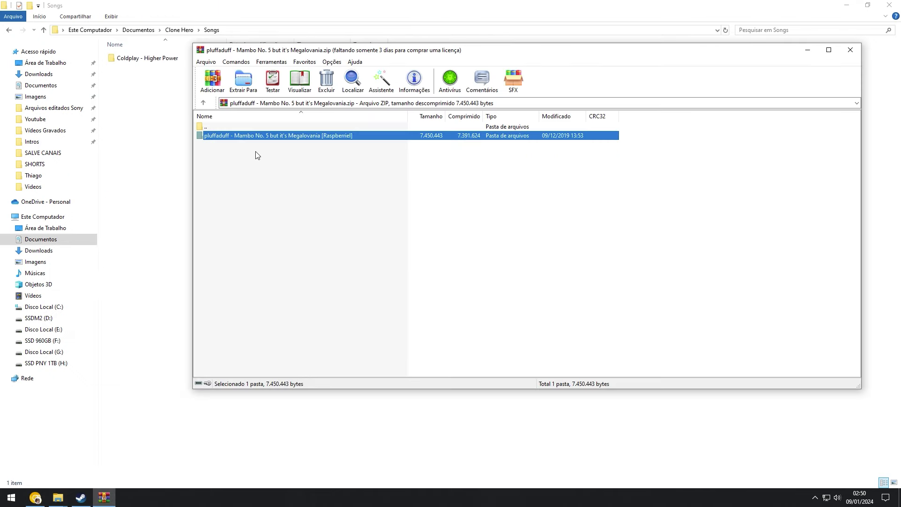
drag(220, 135, 141, 115)
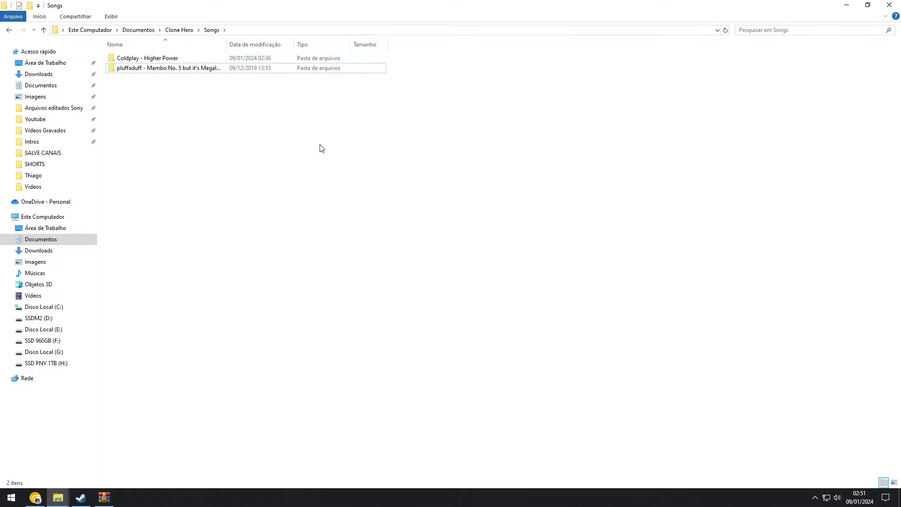
Open the extracted Megalovania song folder, enlarge its file thumbnails and examine its settings, notes, audio and image files
double_click(140, 69)
scroll(226, 224, up, 5)
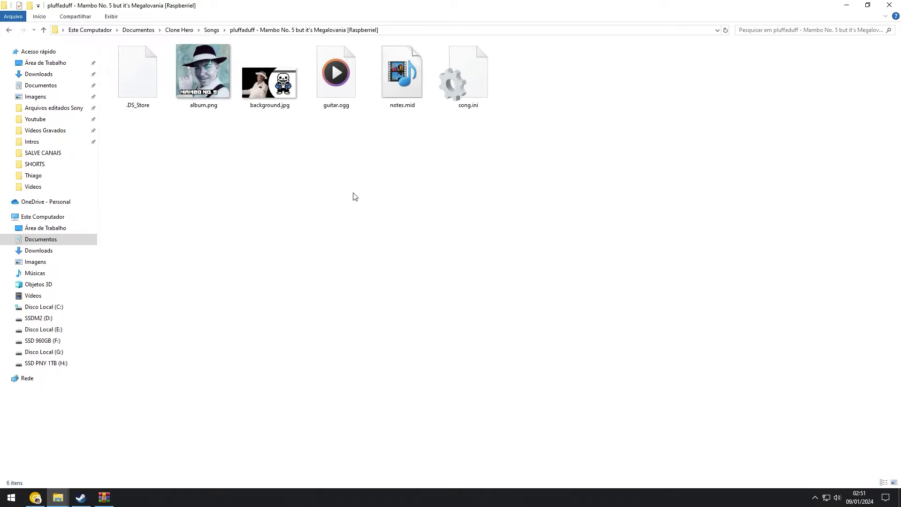
scroll(355, 196, up, 2)
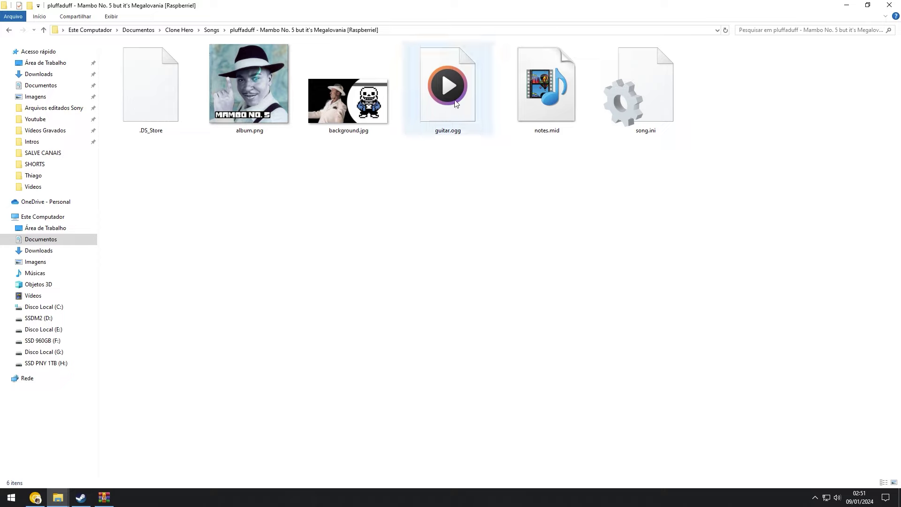
click(648, 78)
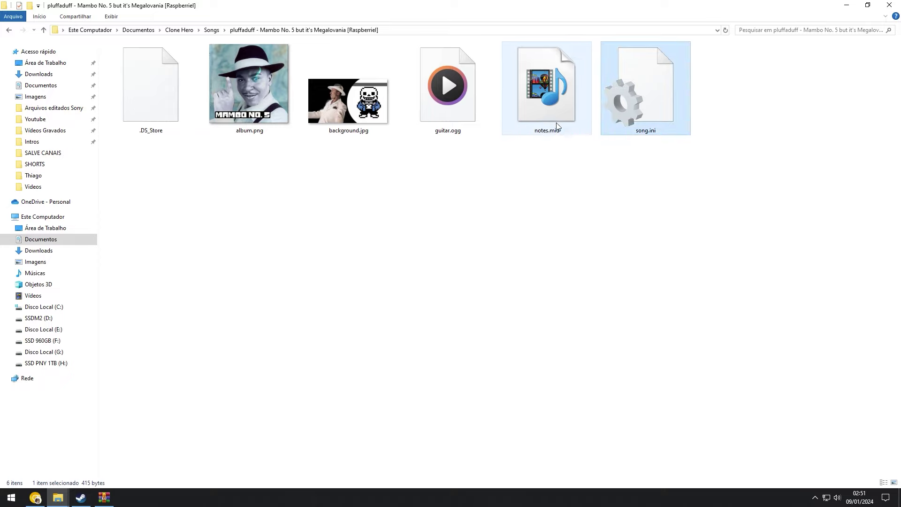
click(557, 125)
click(458, 124)
click(315, 125)
click(243, 117)
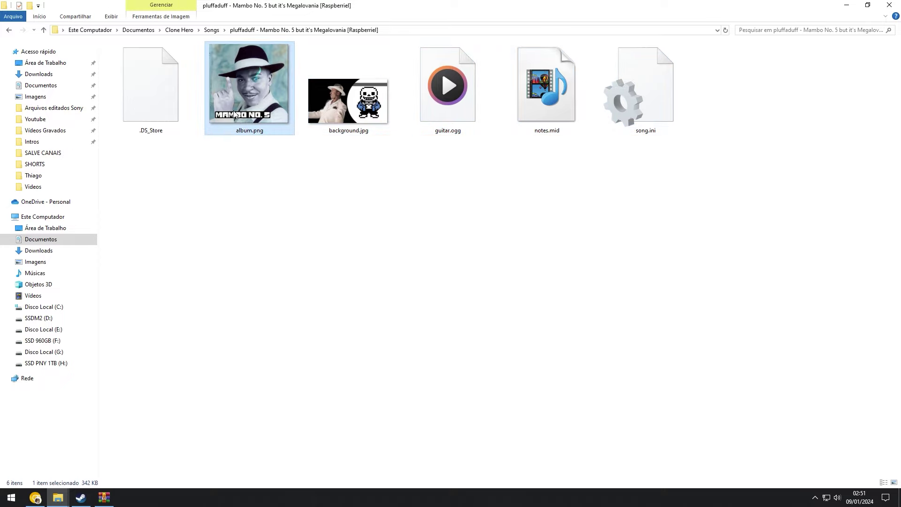
Go back to the Songs folder, open "Coldplay - Higher Power" and examine its image, notes and instrument audio files
click(9, 30)
click(133, 59)
double_click(132, 59)
key(Right)
key(Right)
key(Right)
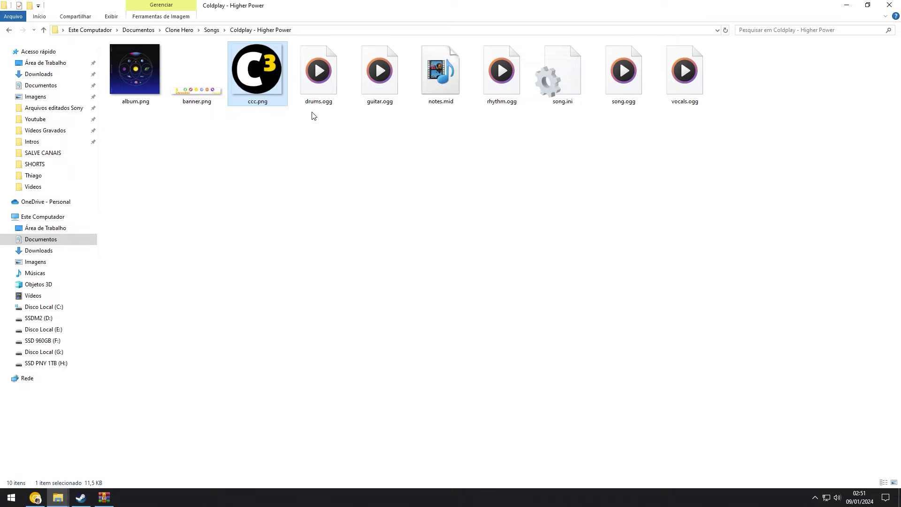
click(385, 92)
click(465, 84)
click(502, 75)
click(573, 76)
click(685, 75)
click(613, 74)
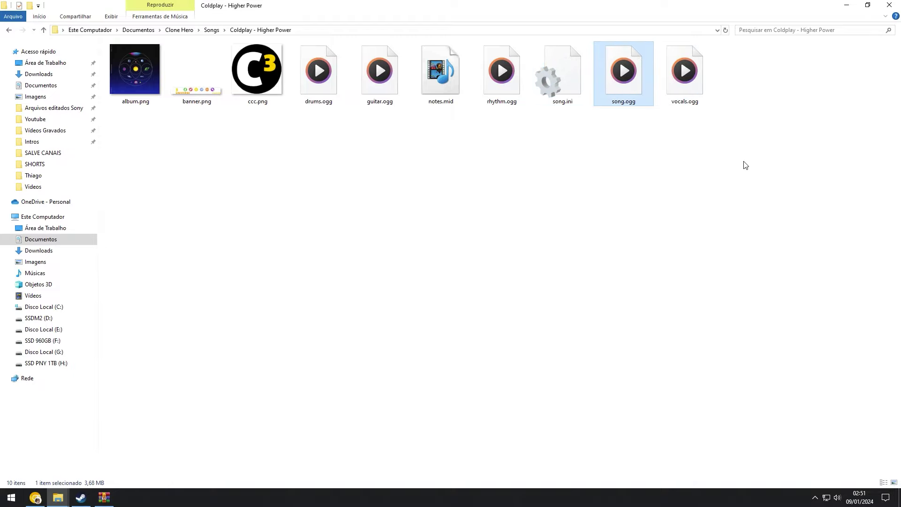
View the contents of the Coldplay song's song.ini, close the file and return to the Songs folder
double_click(559, 76)
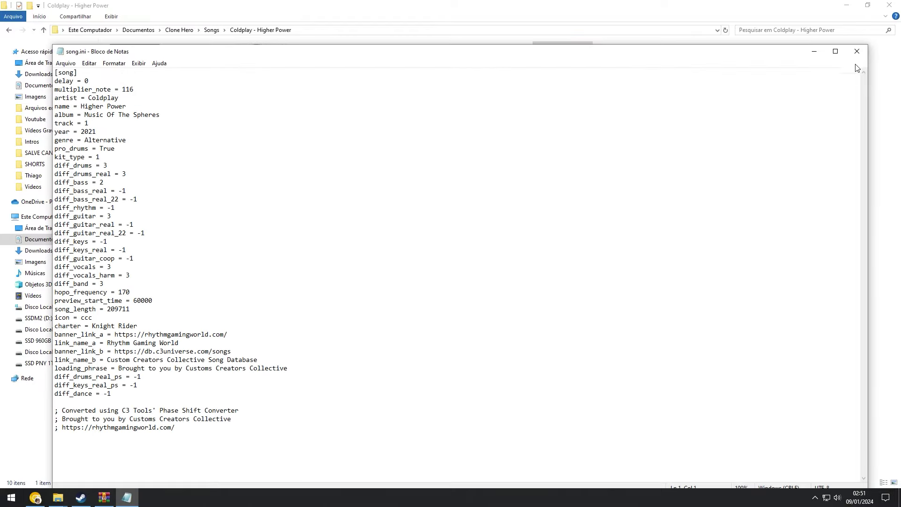
click(857, 52)
drag(811, 193, 12, 28)
click(9, 30)
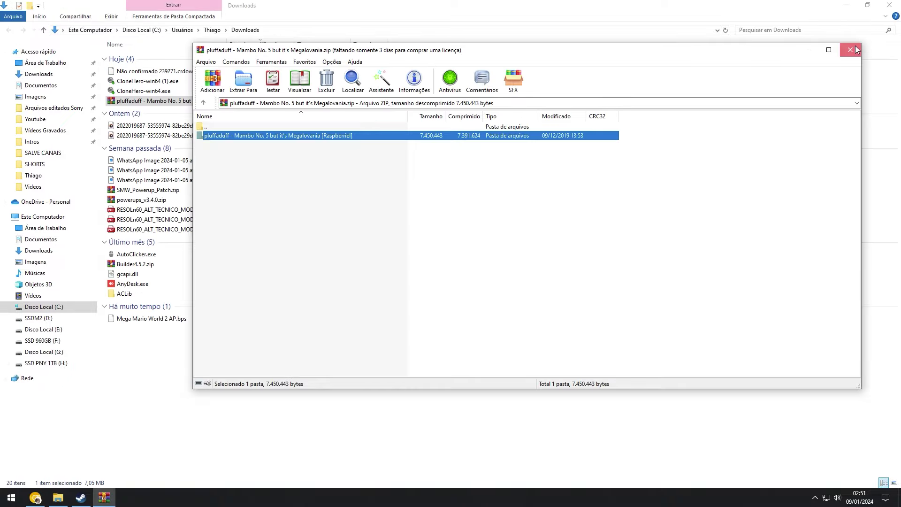
Close the archive and File Explorer windows and start Clone Hero from the desktop
click(851, 49)
click(890, 4)
key(super+d)
drag(372, 172, 269, 269)
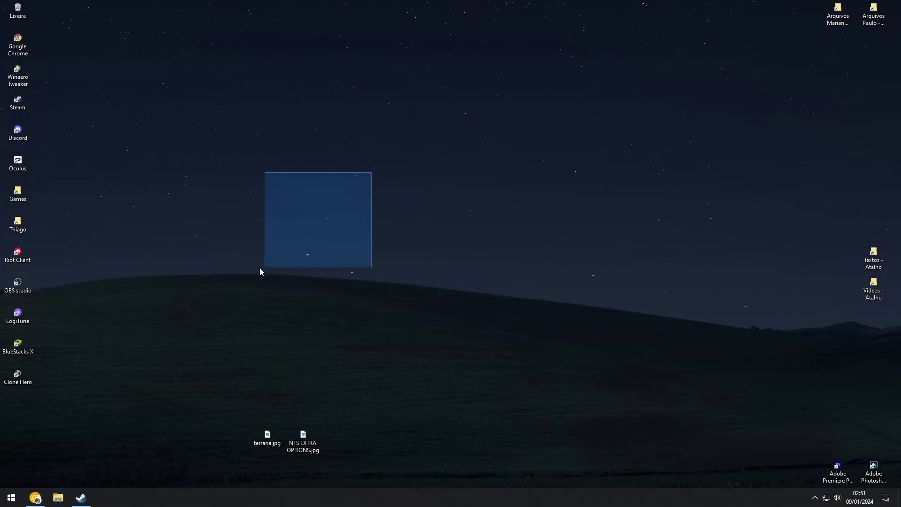
mouse_move(29, 374)
mouse_down()
mouse_move(357, 263)
mouse_move(412, 254)
mouse_up()
drag(378, 205, 415, 259)
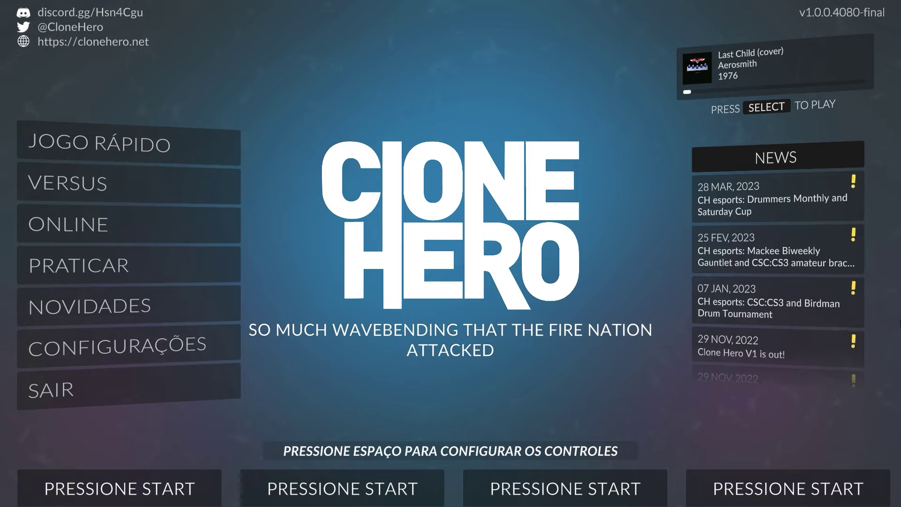
Open the control remapping screen and examine player 1's keyboard assignments for the frets, strum, start and Star Power
key(space)
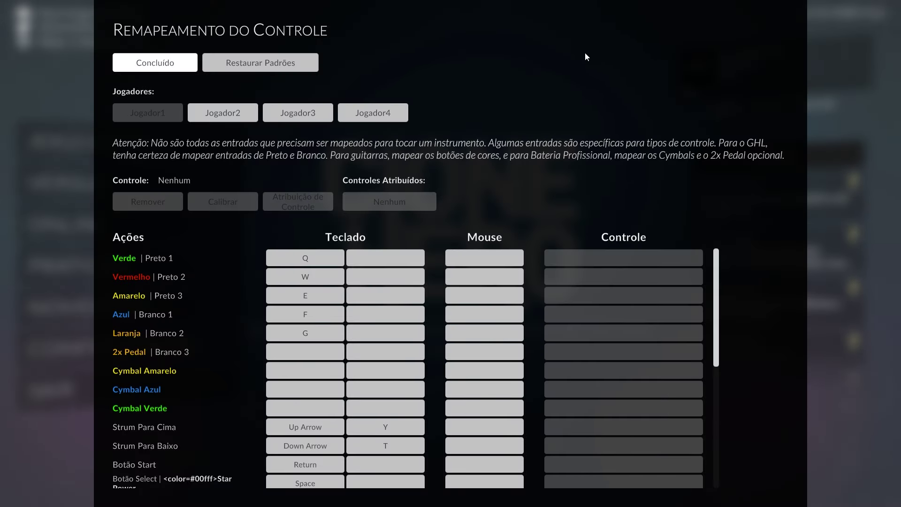
scroll(243, 288, down, 3)
scroll(247, 300, up, 3)
scroll(126, 300, down, 1)
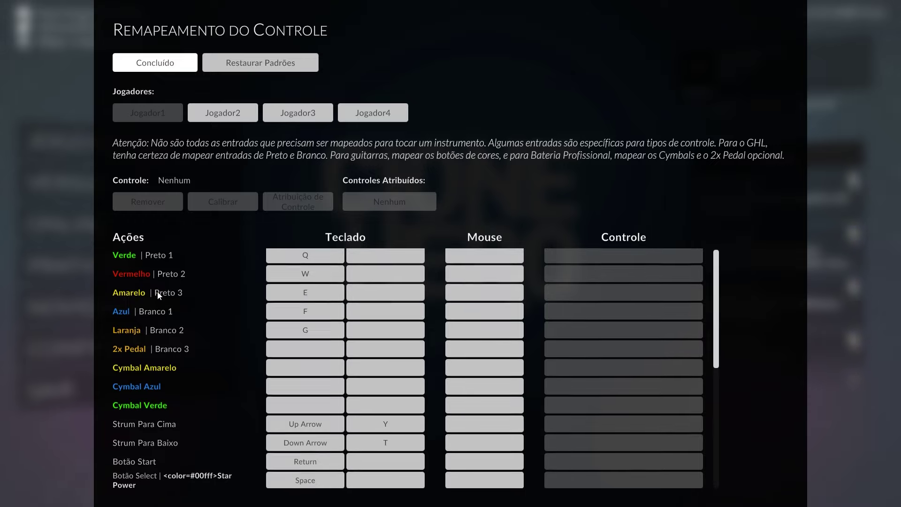
scroll(136, 300, up, 1)
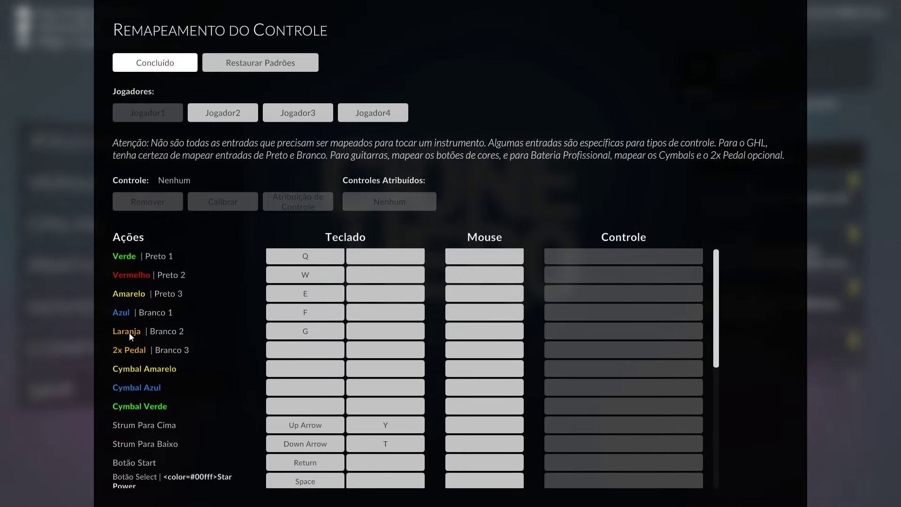
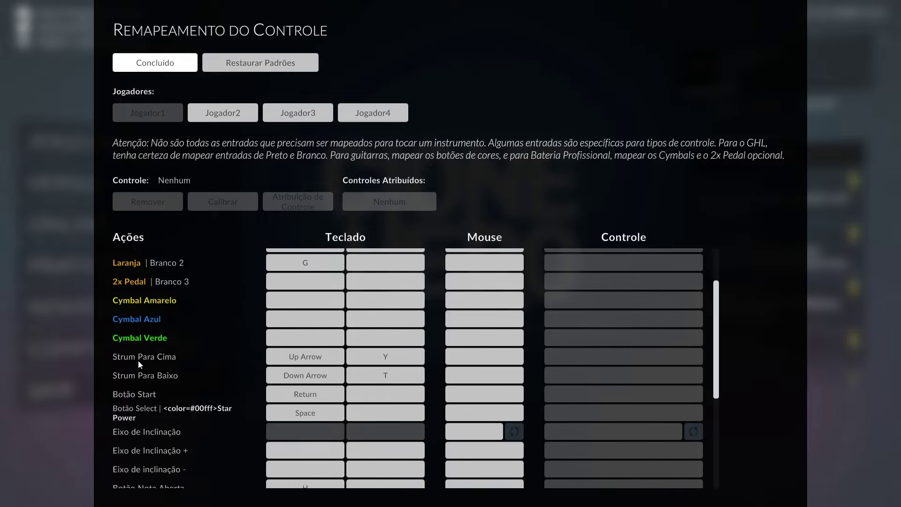
scroll(164, 371, up, 1)
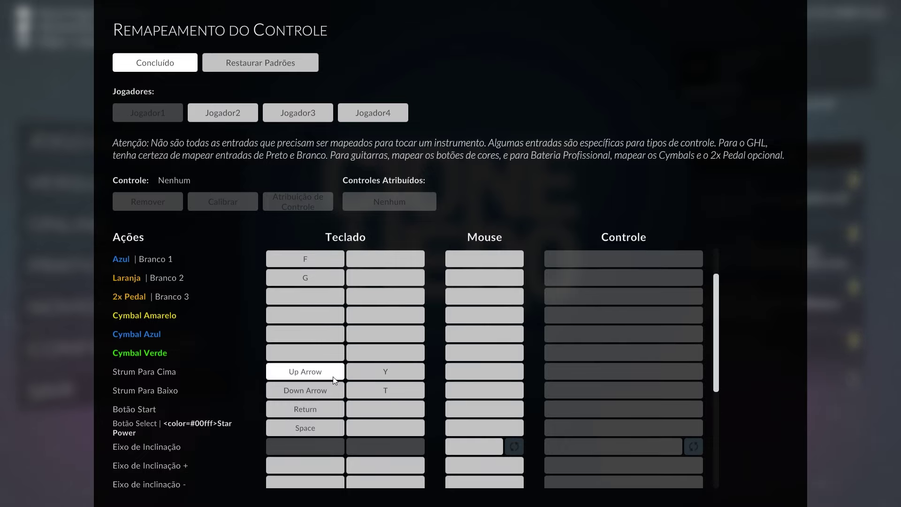
scroll(200, 377, down, 1)
scroll(203, 378, down, 1)
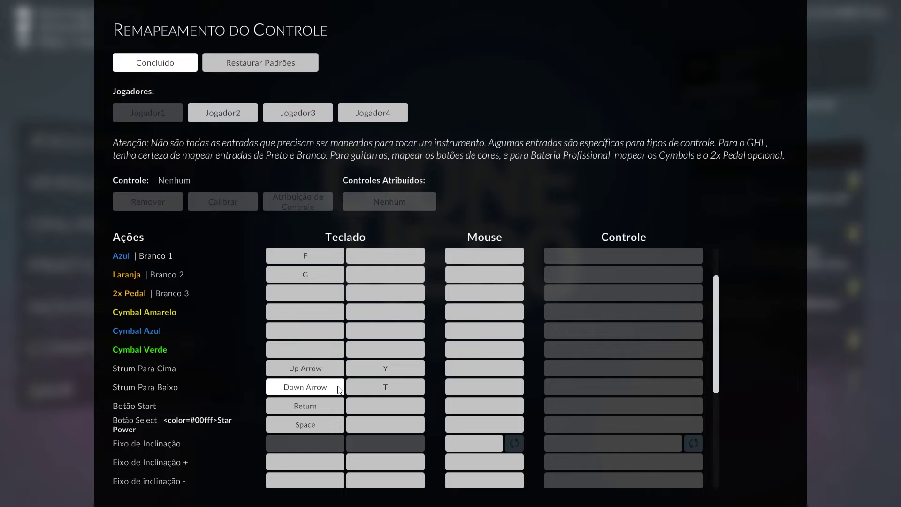
scroll(210, 356, down, 3)
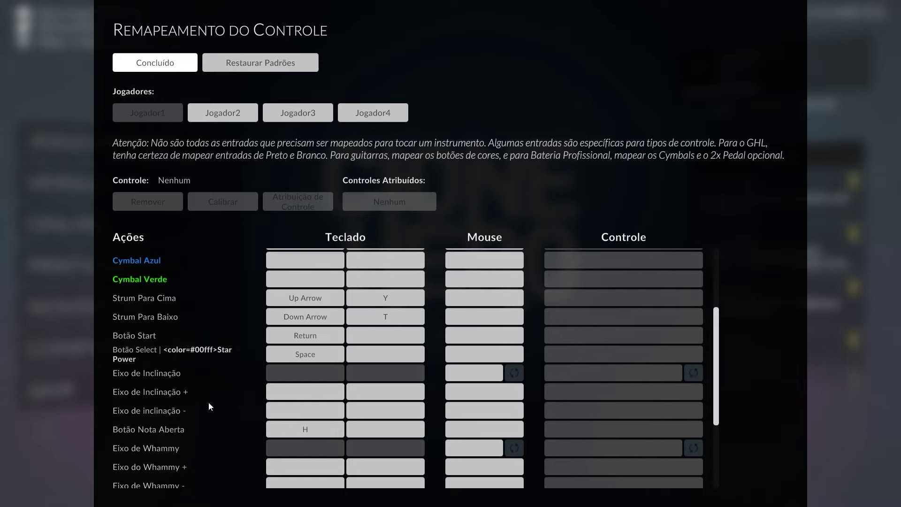
scroll(207, 385, up, 1)
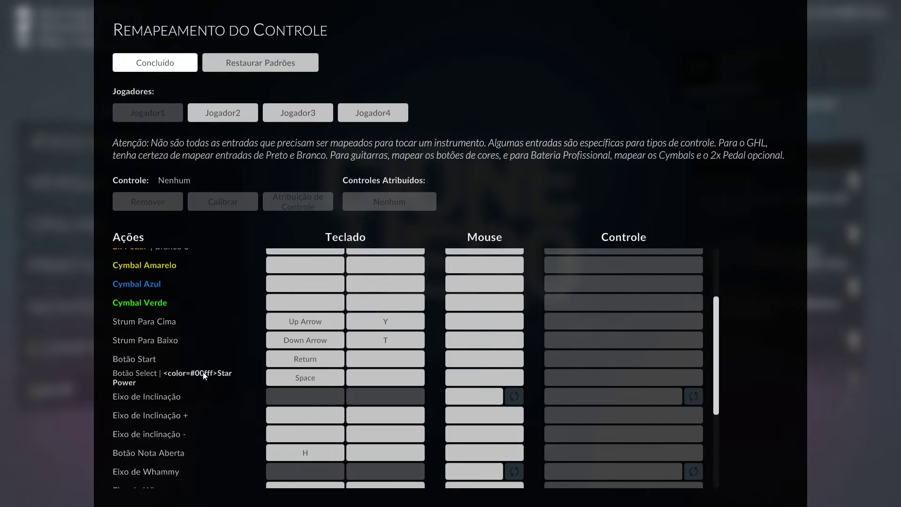
Reassign the keyboard mapping of Botão Start to Return
click(300, 366)
click(393, 335)
key(Return)
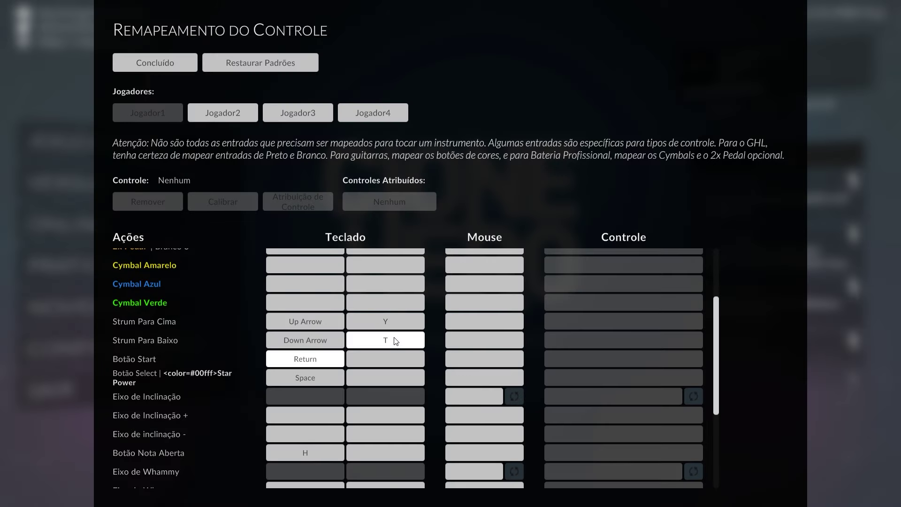
Assign keypad 2 to Cymbal Verde and remove that assignment again
click(300, 300)
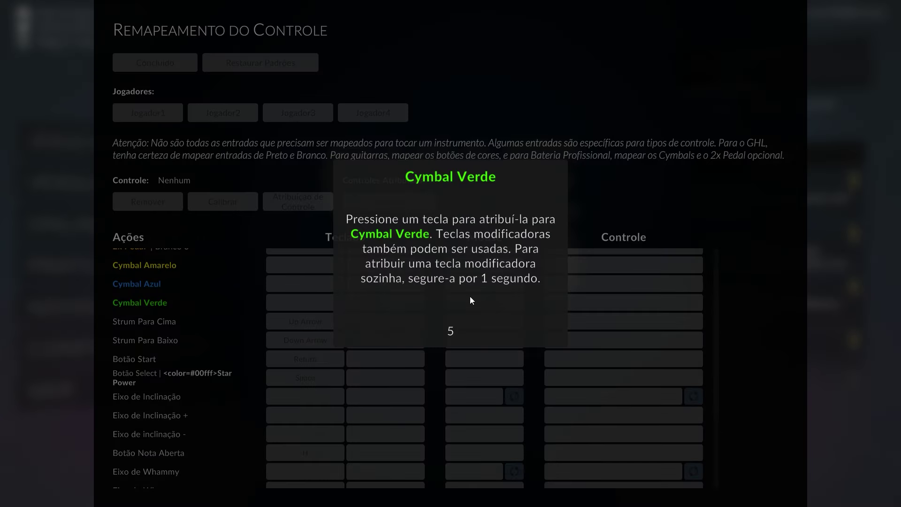
key(KP_2)
click(326, 303)
click(483, 330)
Reassign the keyboard mapping of Botão Select | Star Power to Space
scroll(326, 364, up, 4)
scroll(328, 362, down, 2)
scroll(327, 361, down, 1)
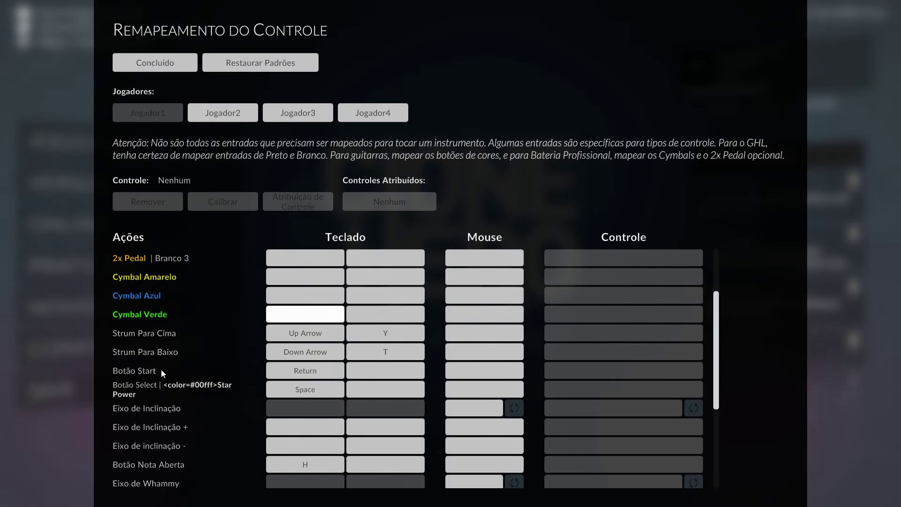
scroll(235, 402, up, 1)
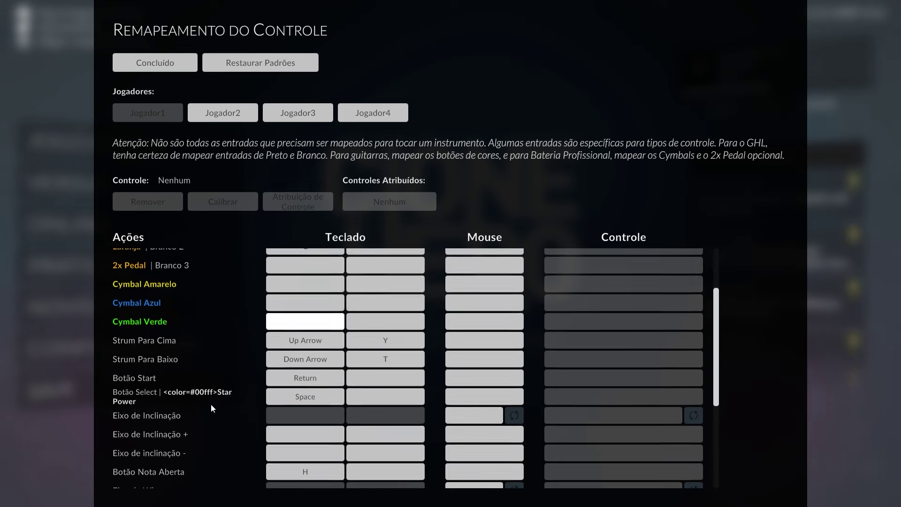
click(304, 398)
click(370, 334)
key(space)
Review the remaining actions down to (auto)CymExt2 and the fret keys, and close the control remapping screen
scroll(345, 363, down, 1)
scroll(313, 387, down, 8)
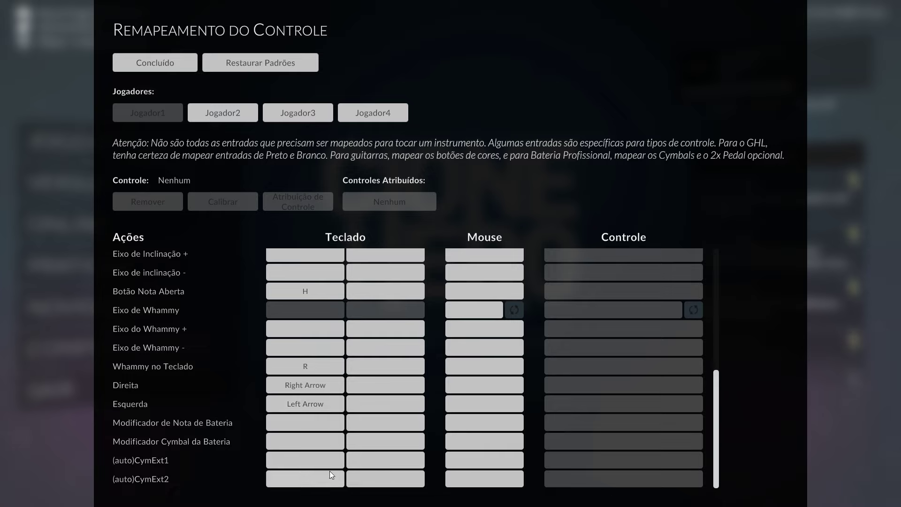
scroll(374, 315, up, 10)
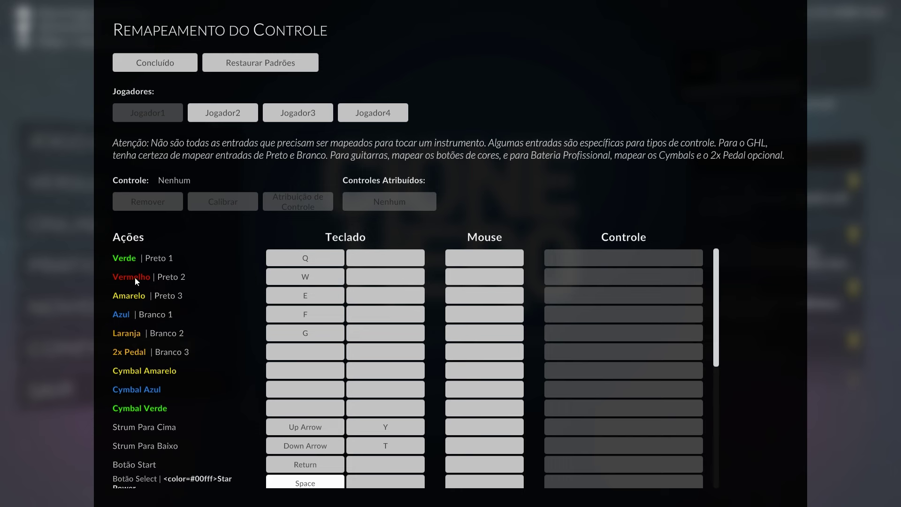
click(150, 65)
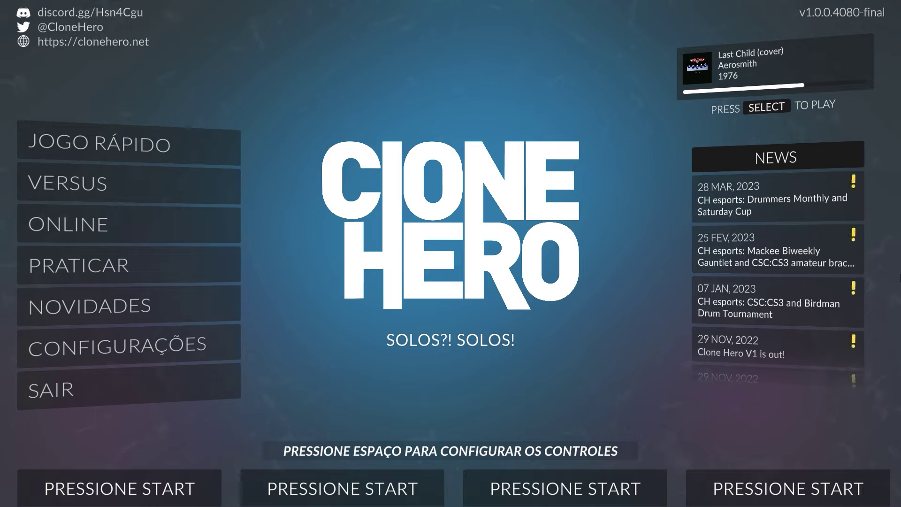
Try to create a new player profile named qdfgoidfgmdofgi in the first player slot
key(Return)
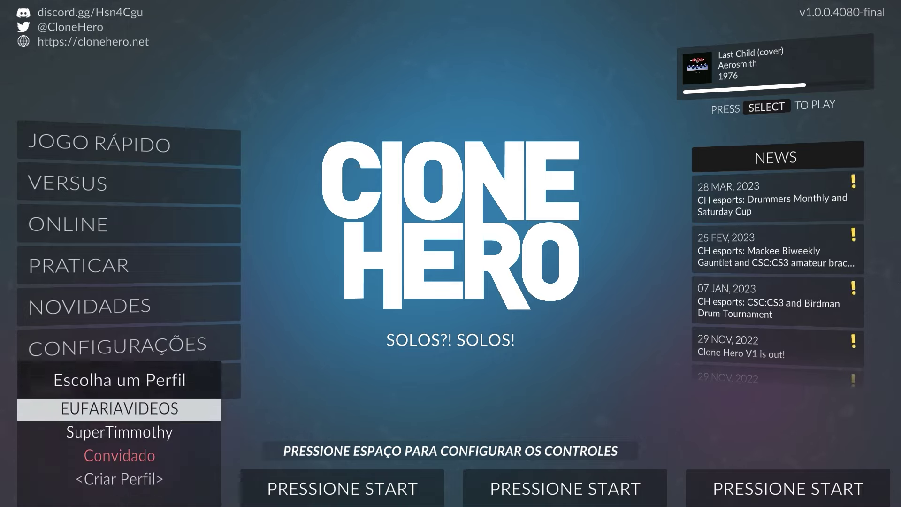
key(Down)
key(Down)
key(Down)
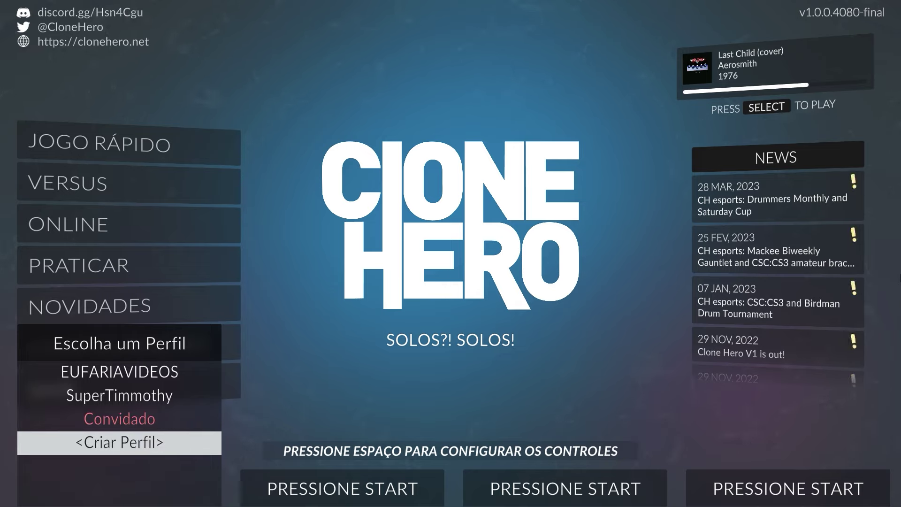
key(Return)
text(qdfgoidfgmdofgi)
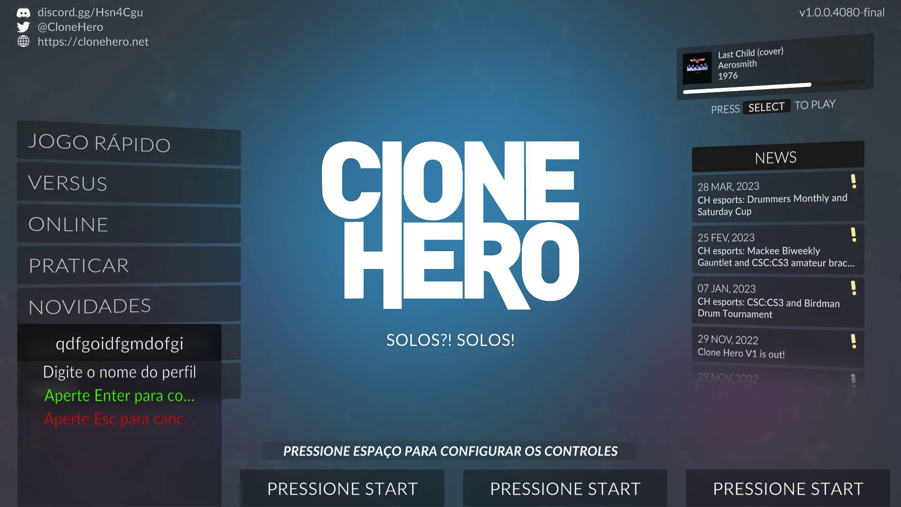
key(Escape)
Load the second existing profile into the first player slot and open that profile's options
key(Up)
key(Up)
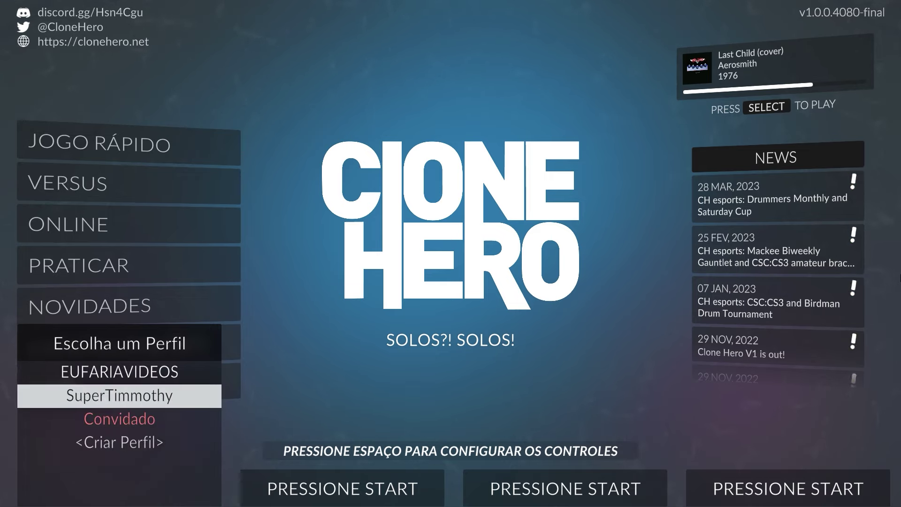
key(Return)
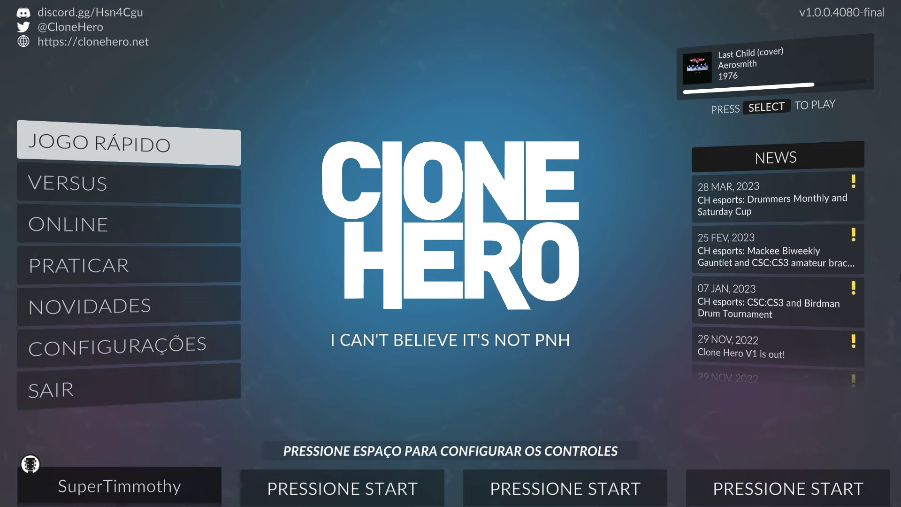
key(4)
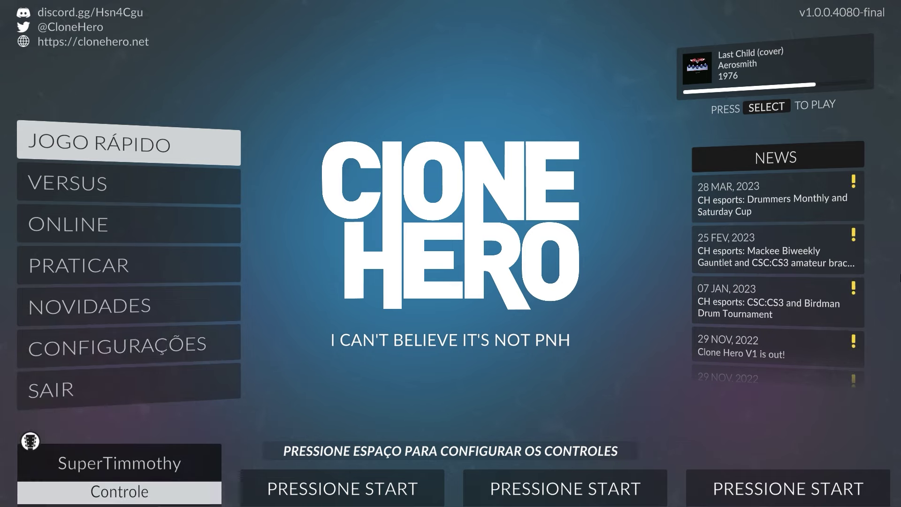
key(Down)
key(Up)
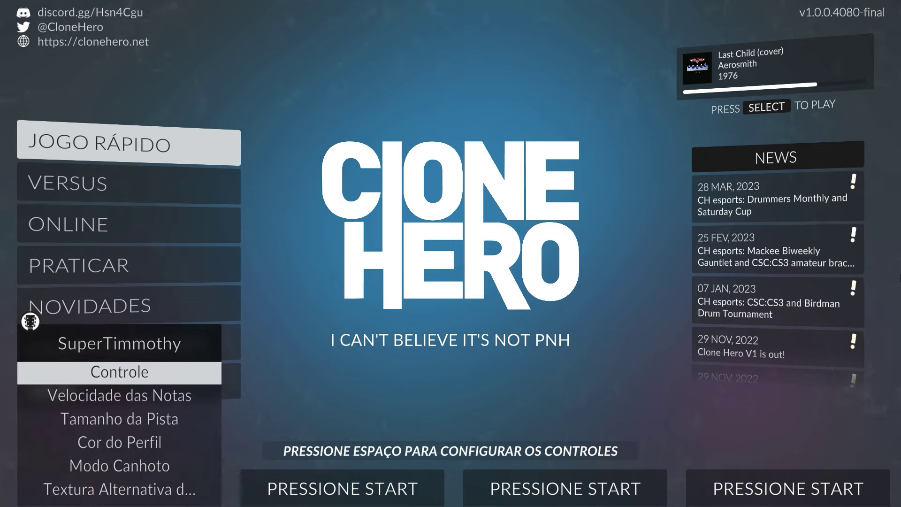
Look through the profile's Controle choices, from Guitarra de 5 Botões to 5 Lane Drums, and return to its options
key(Return)
key(Down)
key(Down)
key(Down)
key(Up)
key(Up)
key(Up)
key(Down)
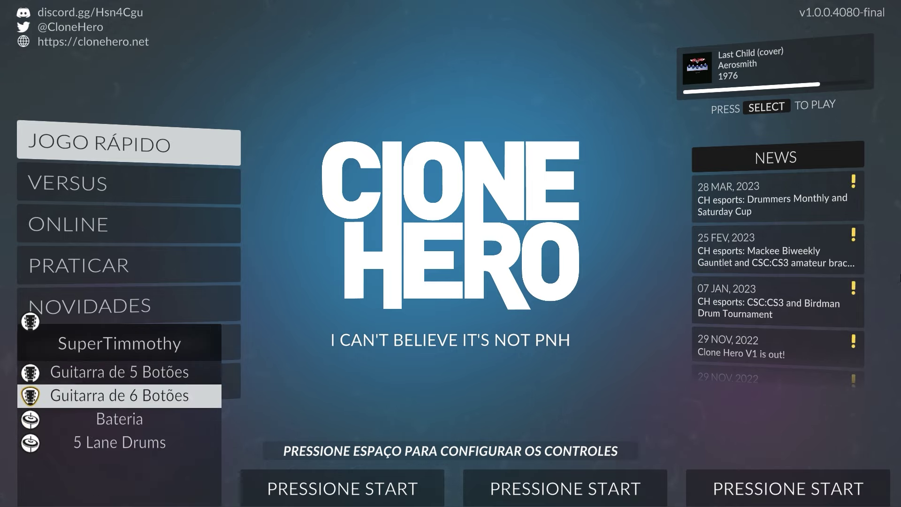
key(Down)
key(Down)
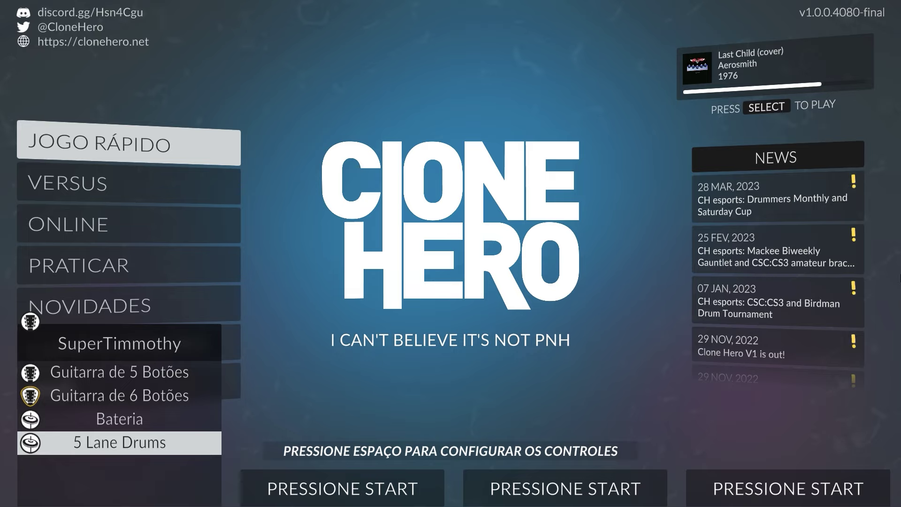
key(Return)
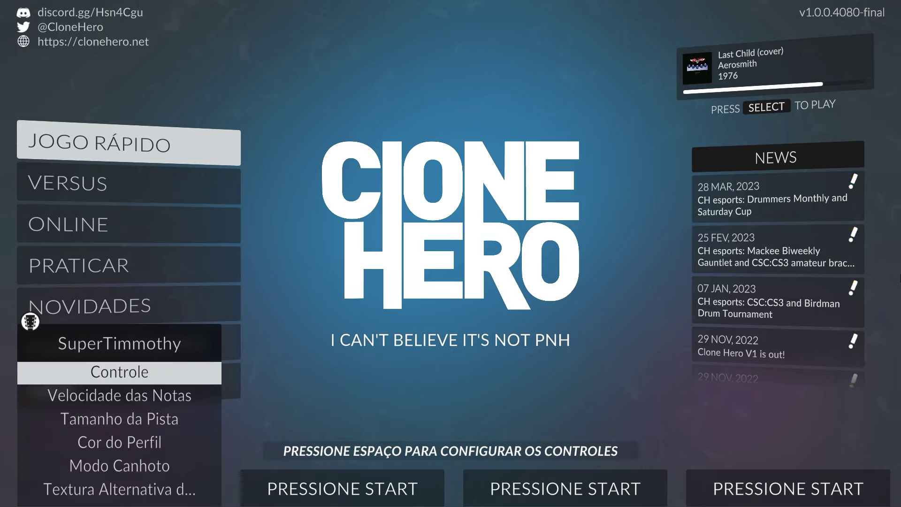
Set the profile's Velocidade das Notas to 7
key(Down)
key(Return)
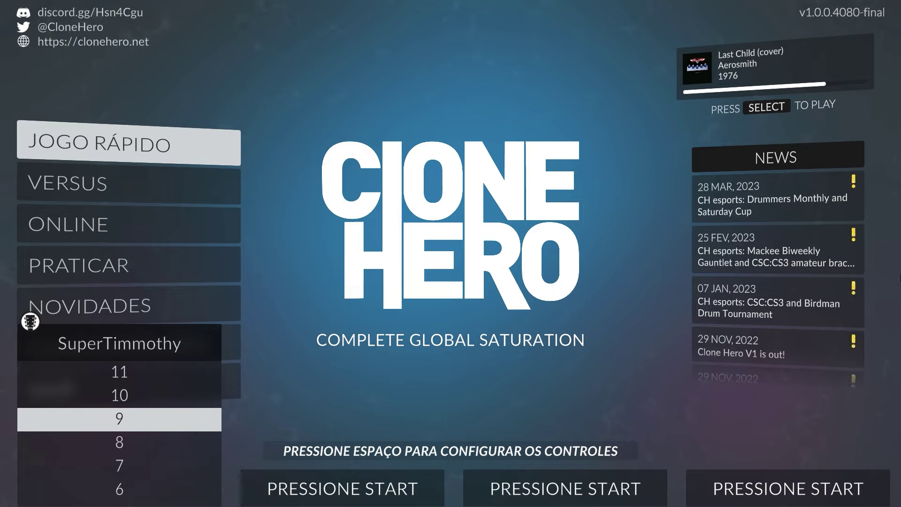
key(Down)
key(Down)
key(Up)
key(Up)
key(Down)
key(Down)
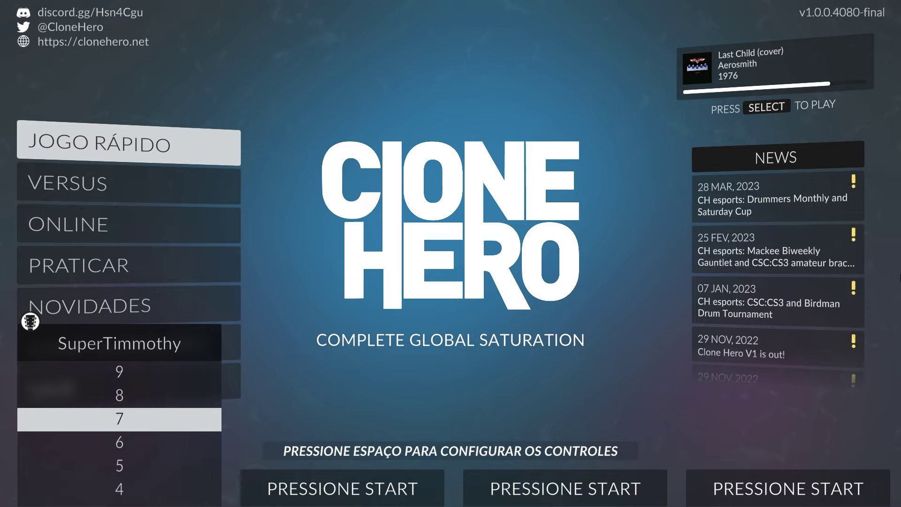
key(Return)
Enable the Bot option for the profile and leave its options
key(Down)
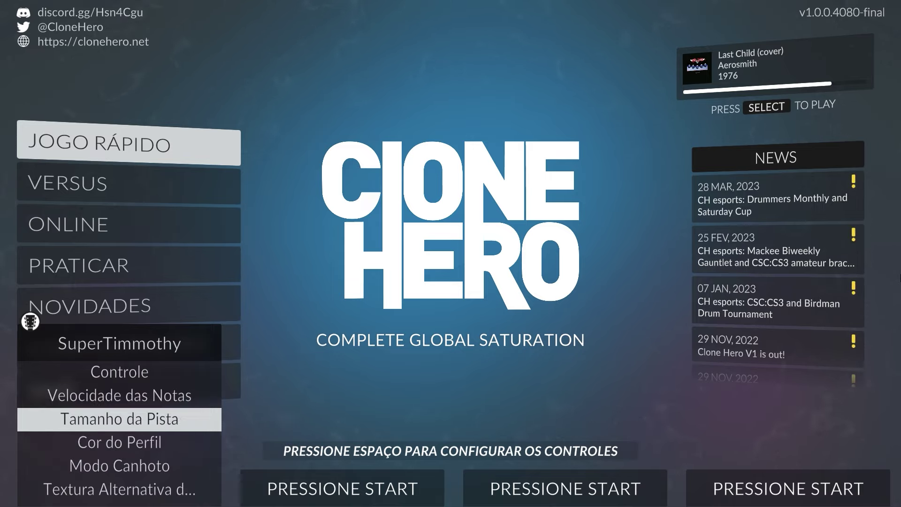
key(Down)
key(Down)
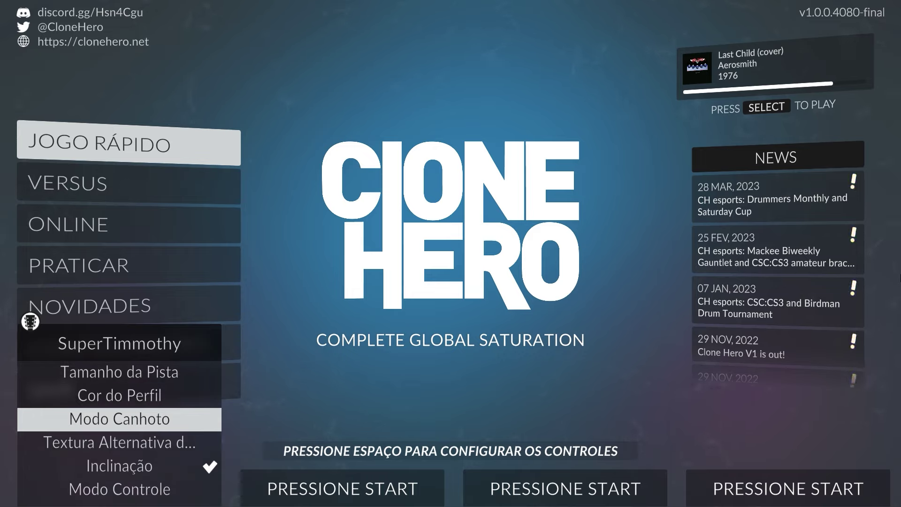
key(Down)
key(Down)
key(Down)
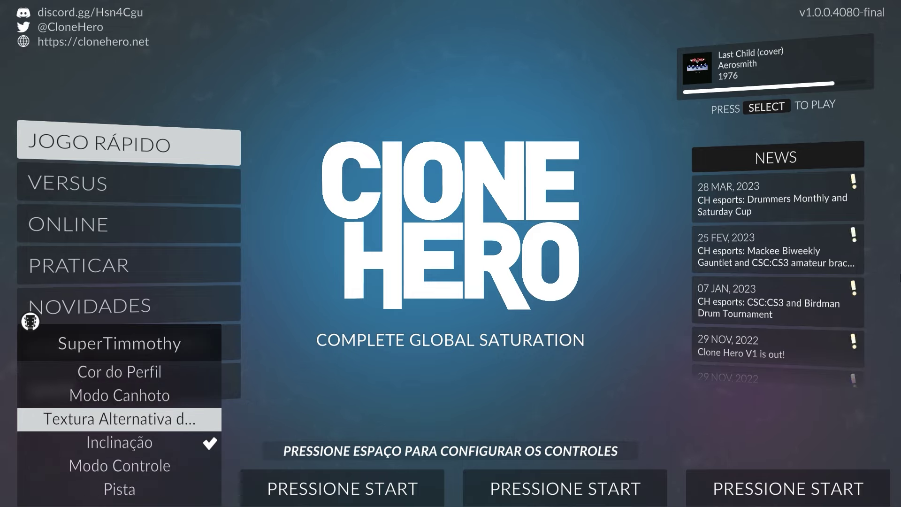
key(Down)
key(Down)
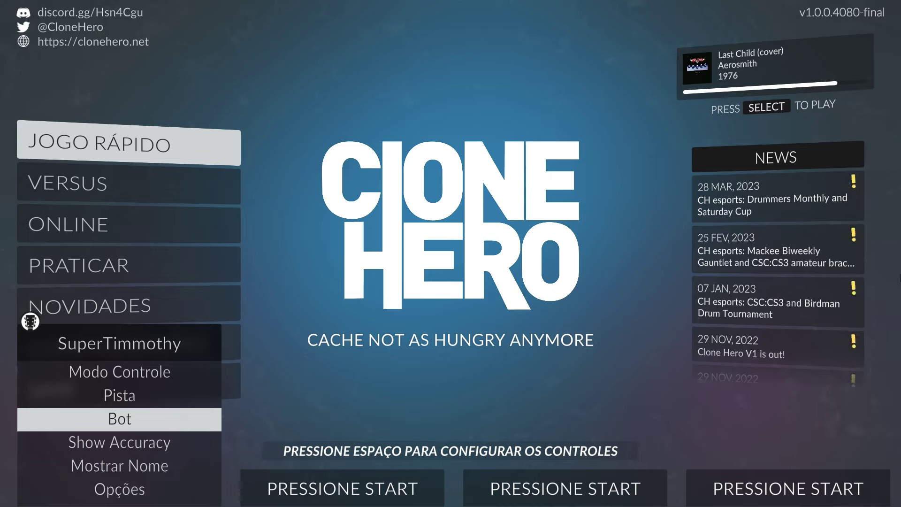
key(Return)
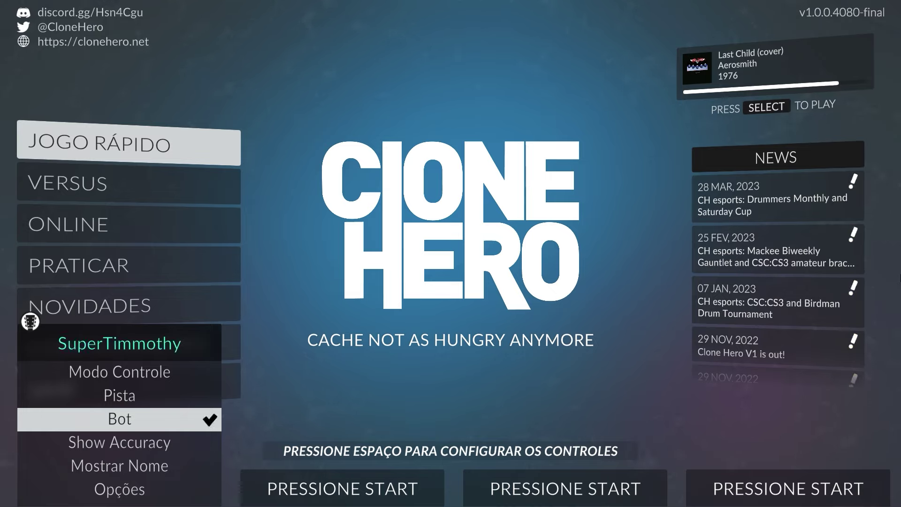
key(Escape)
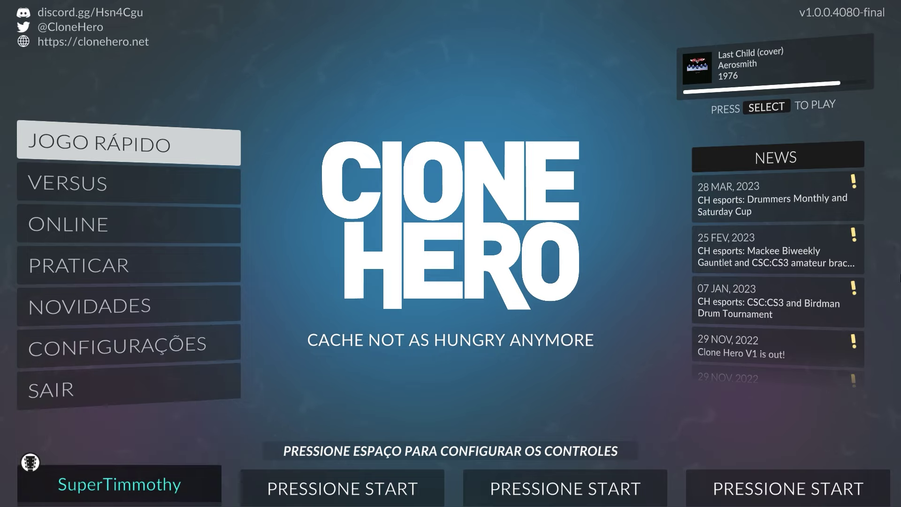
Reopen the profile's options and disable Bot again
key(Return)
key(Down)
key(Down)
key(Down)
key(Down)
key(Down)
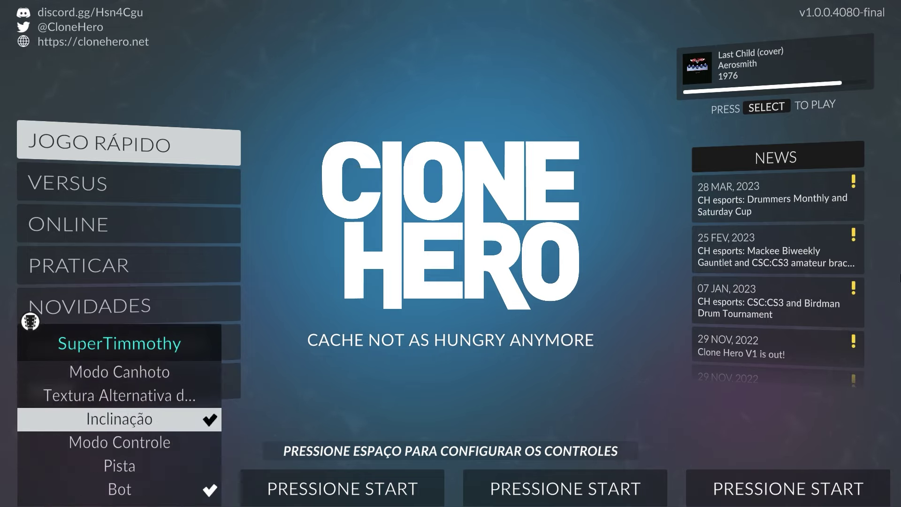
key(Up)
key(Return)
Browse the note highway designs in the profile's Pista setting and leave without choosing another one
key(Up)
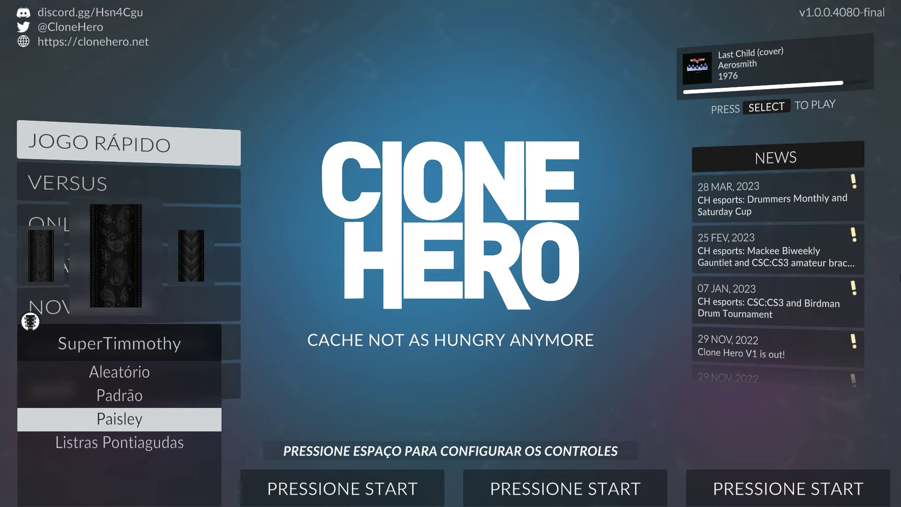
key(Down)
key(Down)
key(Up)
key(Up)
key(Up)
key(Down)
key(Down)
key(Escape)
Review the remaining profile options around Bot and Show Accuracy, and close the profile's options
key(Down)
key(Down)
key(Down)
key(Down)
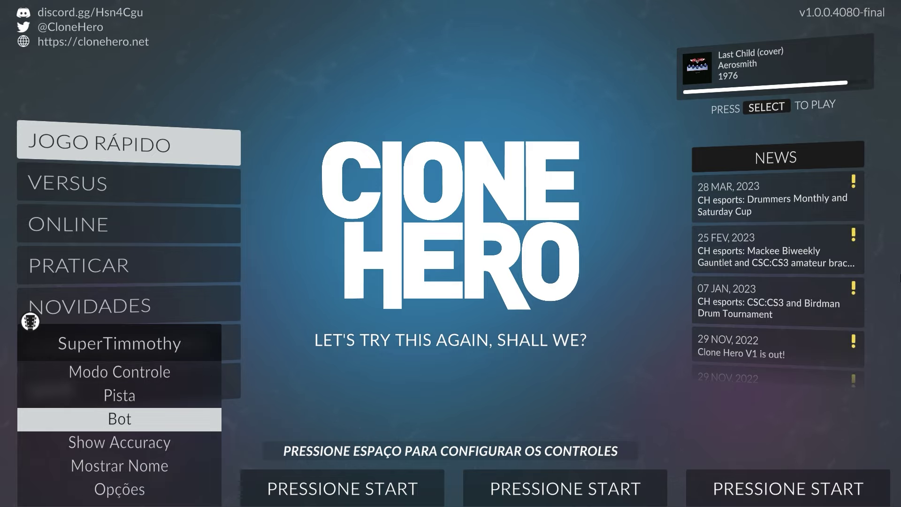
key(Down)
key(Return)
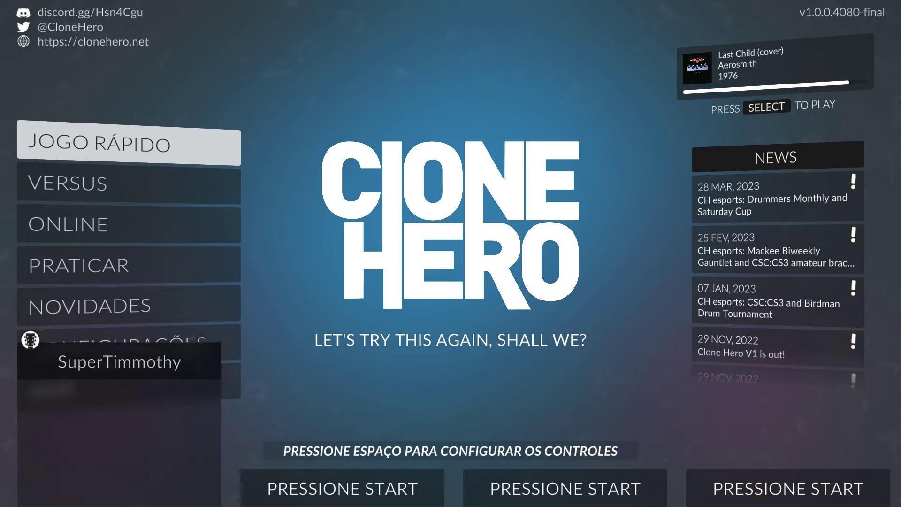
Run Escanear Músicas from the Geral section of Configurações, confirming the full song scan with Sim
key(Up)
key(Up)
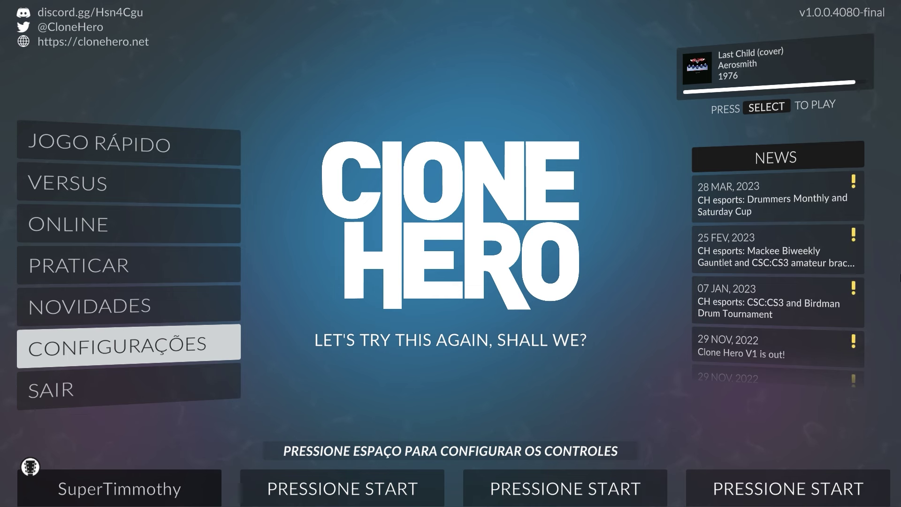
key(Return)
key(Return)
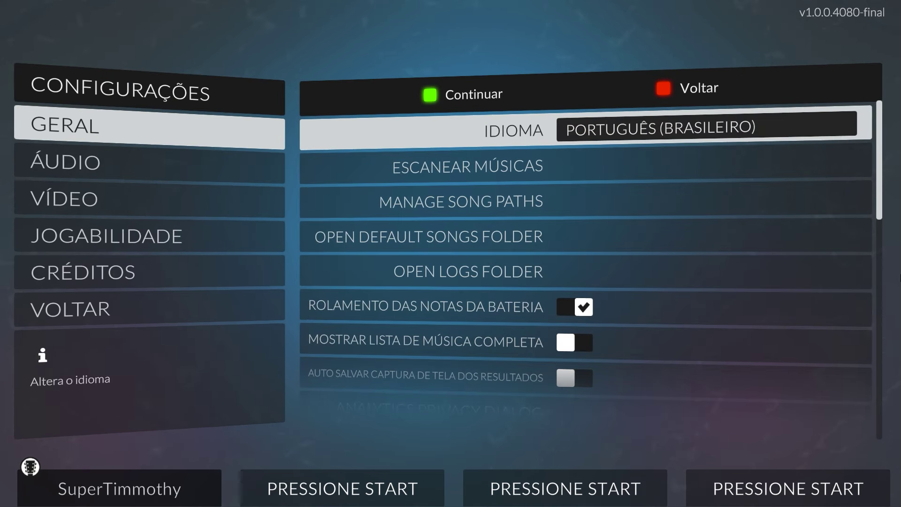
key(Down)
key(Return)
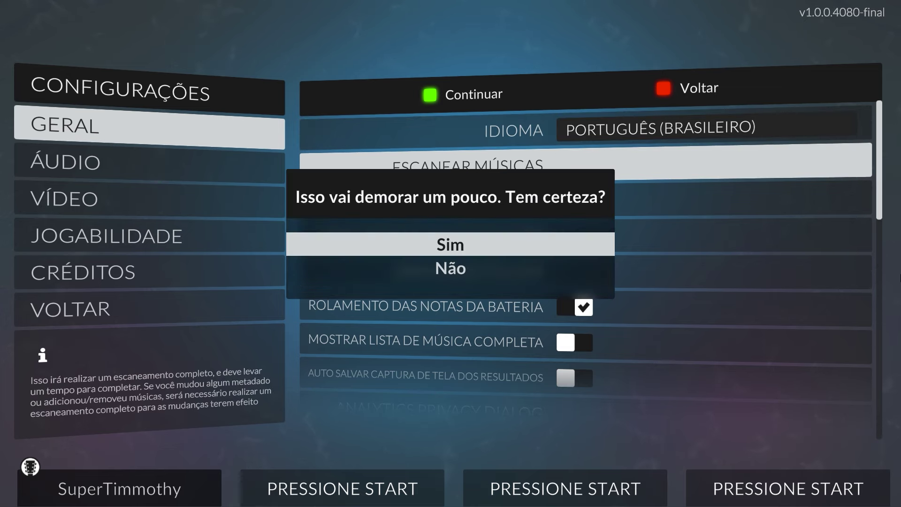
key(Return)
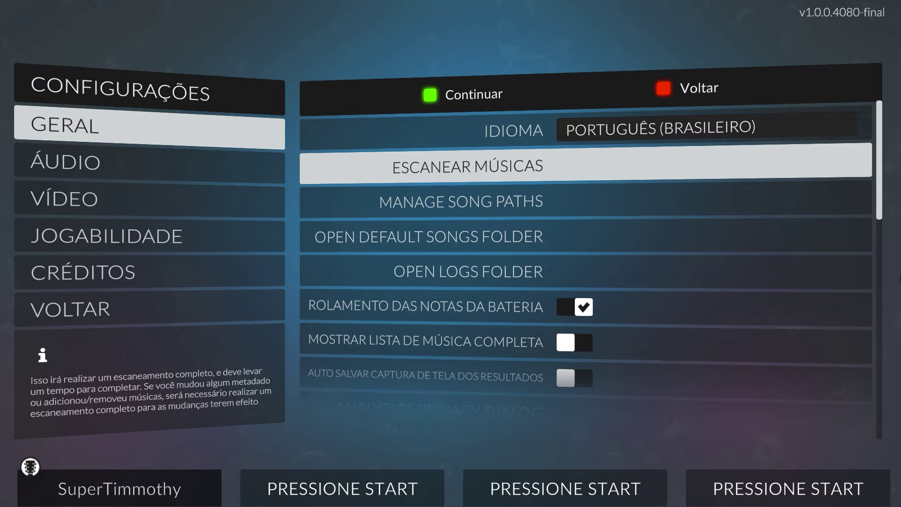
Open Manage Song Paths and bring up the folder chooser for adding a songs folder
key(Down)
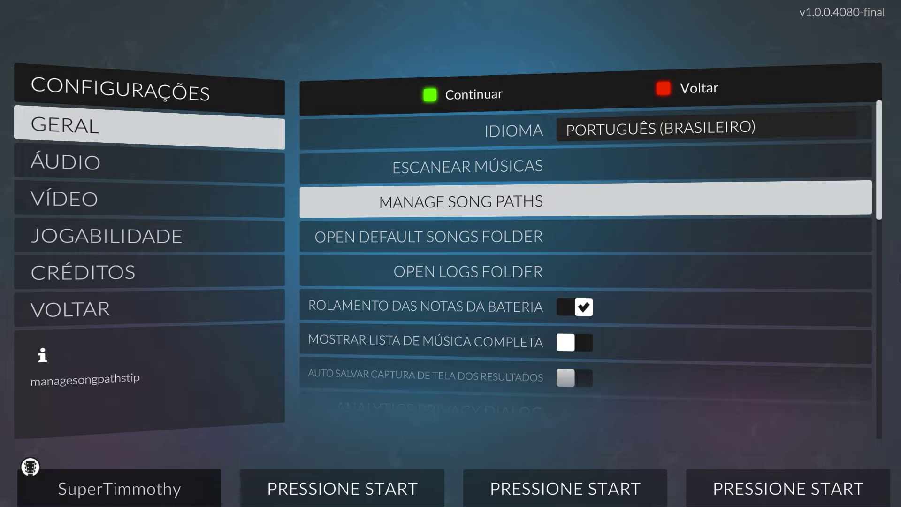
key(Return)
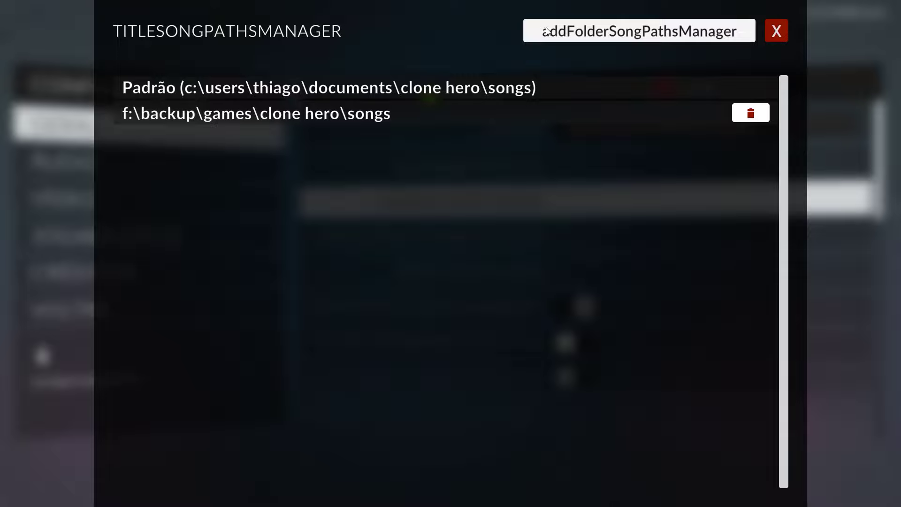
click(658, 33)
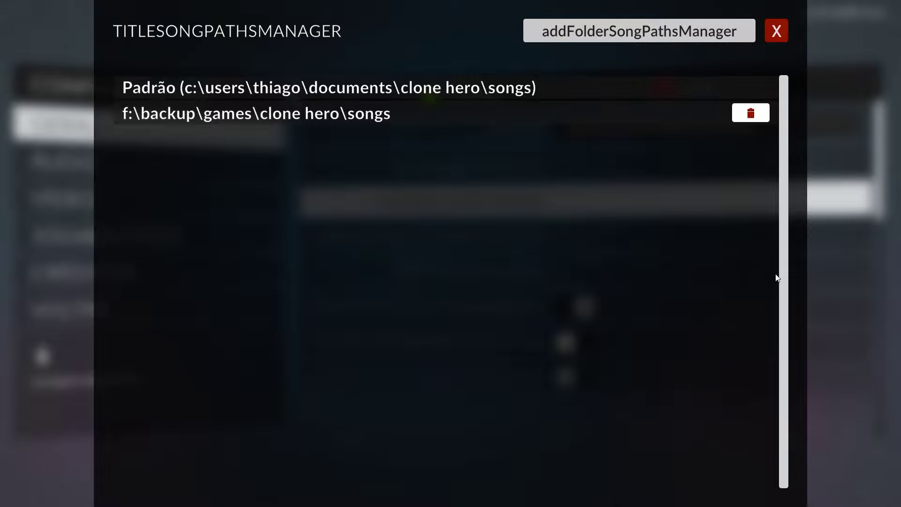
key(alt+Tab)
click(199, 282)
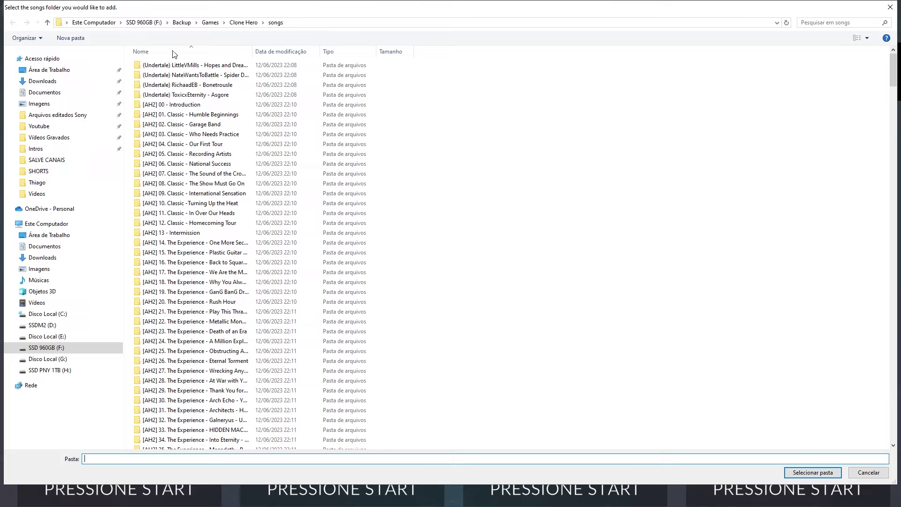
Try to add another songs folder by browsing through Clone Hero, Área de Trabalho and Games
click(240, 23)
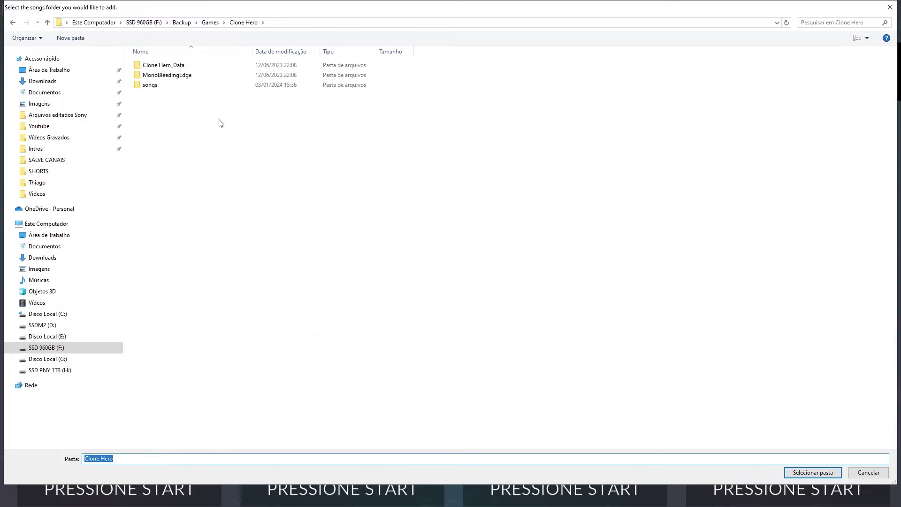
click(190, 125)
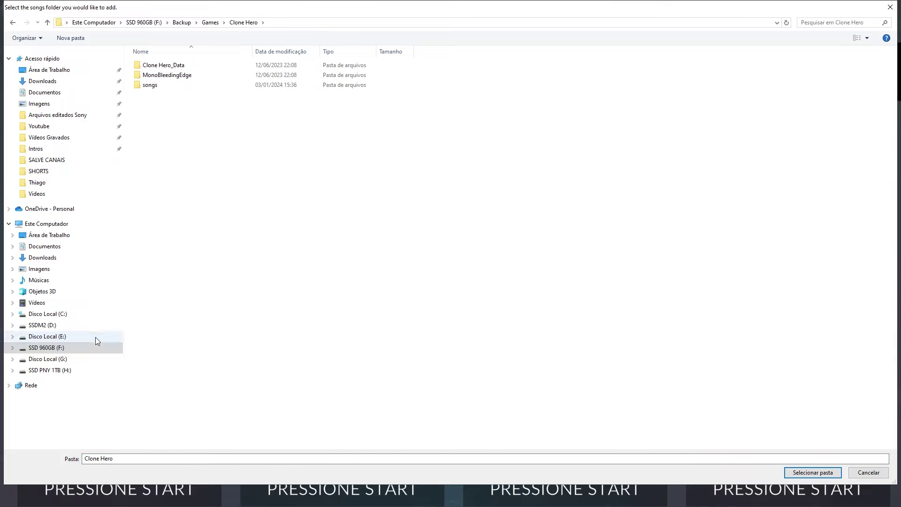
click(53, 225)
click(53, 238)
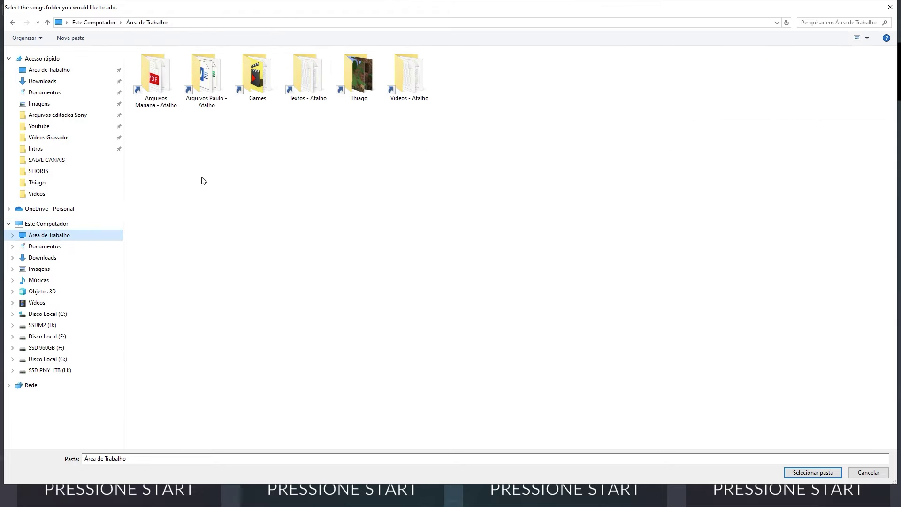
double_click(280, 84)
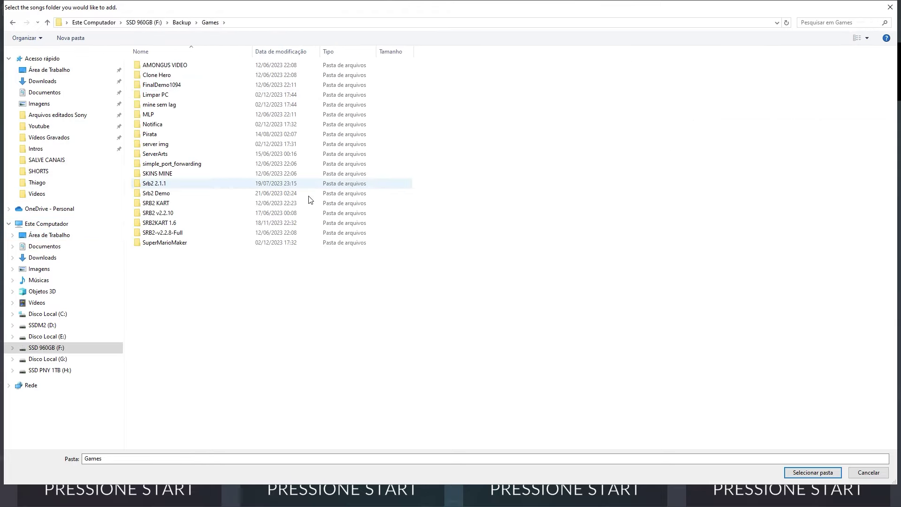
click(178, 165)
click(802, 478)
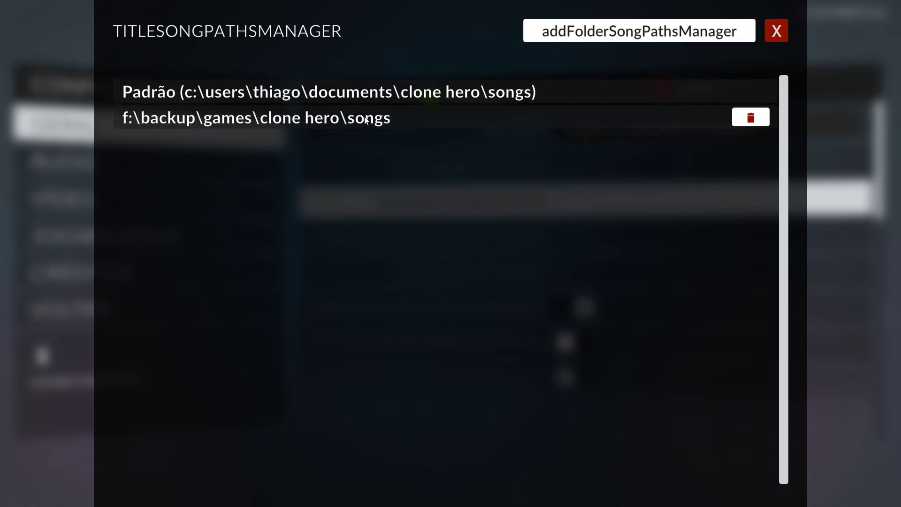
Close the song paths manager and look through the Geral options down to Músicas por Jogador
click(775, 31)
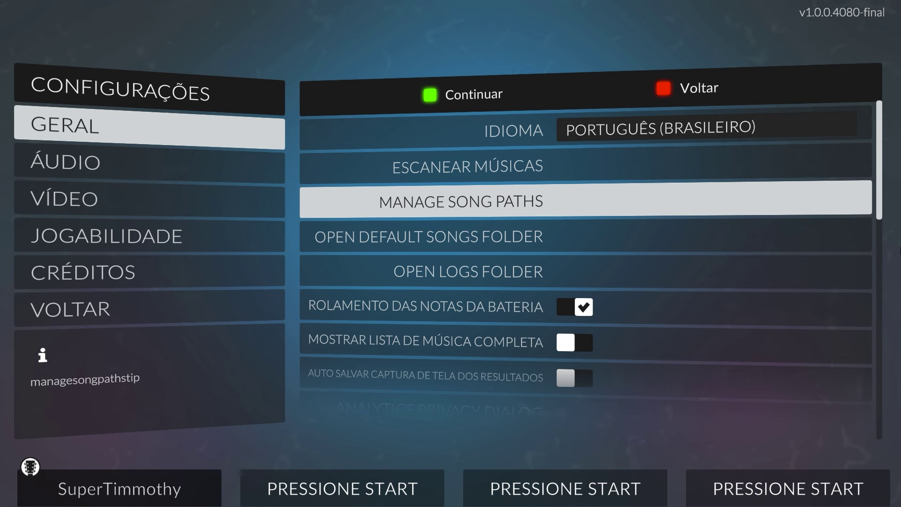
key(Down)
key(Down)
key(Down)
key(Down)
key(Down)
key(Down)
key(Down)
key(Down)
key(Down)
key(Down)
key(Down)
key(Down)
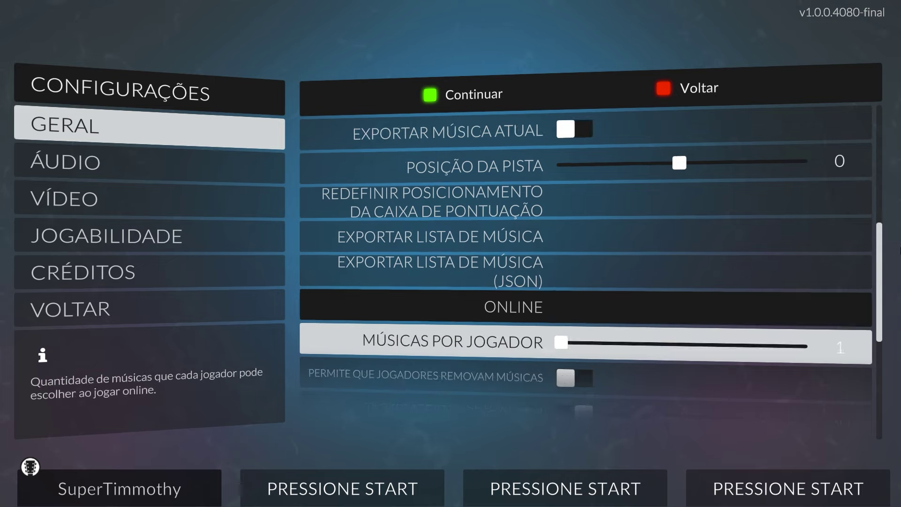
Review the Online options in the Geral section, through to Remote Player Righty Flip
key(Up)
key(Up)
key(Down)
key(Down)
key(Down)
key(Down)
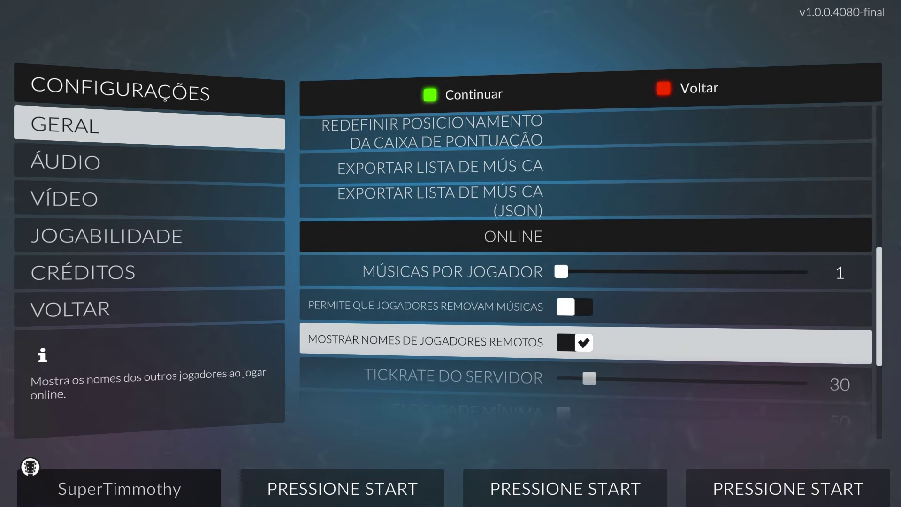
key(Down)
key(Down)
key(Down)
key(Down)
key(Down)
key(Down)
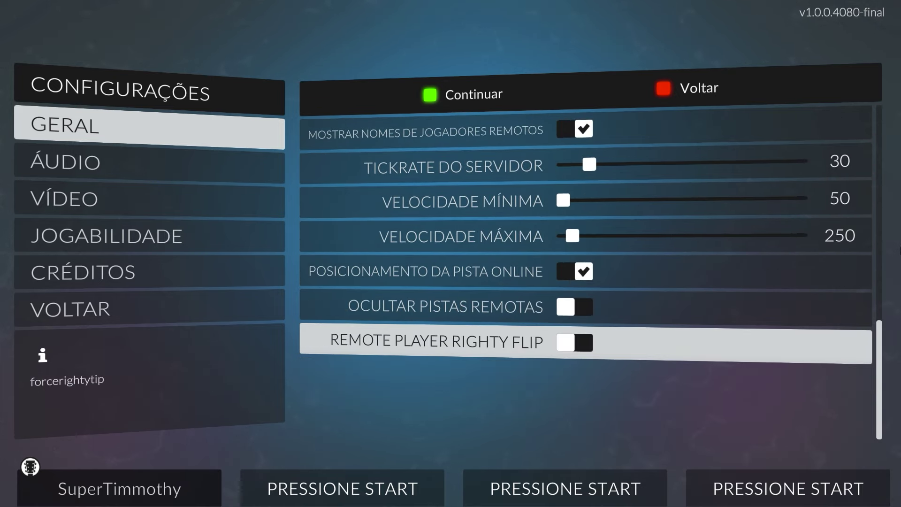
Switch from Geral to the Áudio section of Configurações and look over its first options
key(Escape)
key(Down)
key(Return)
key(Down)
key(Down)
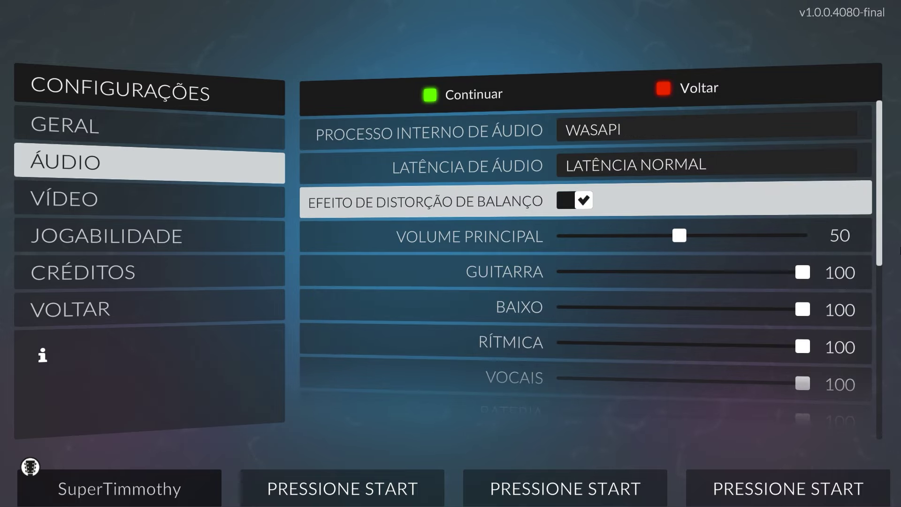
key(Up)
key(Up)
key(Up)
key(Escape)
Enter the Vídeo section and review the display options down to Quadros por Segundo (FPS)
key(Down)
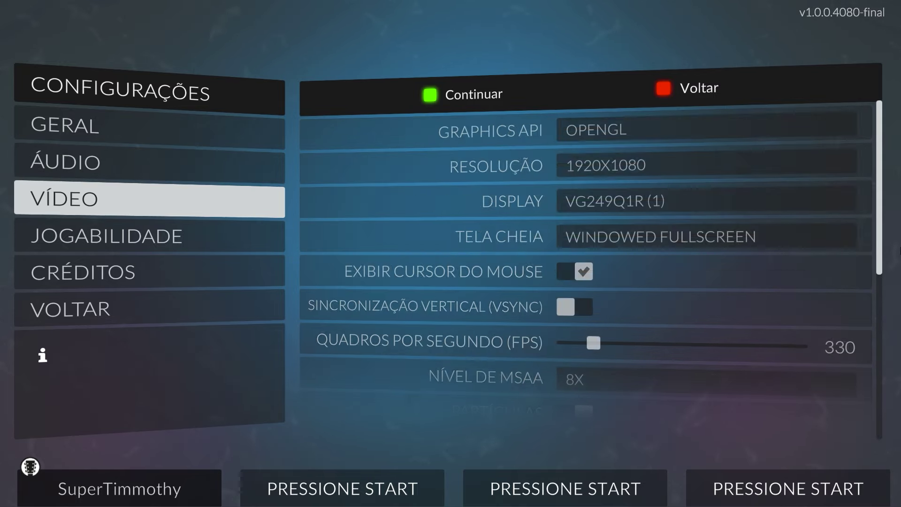
key(Return)
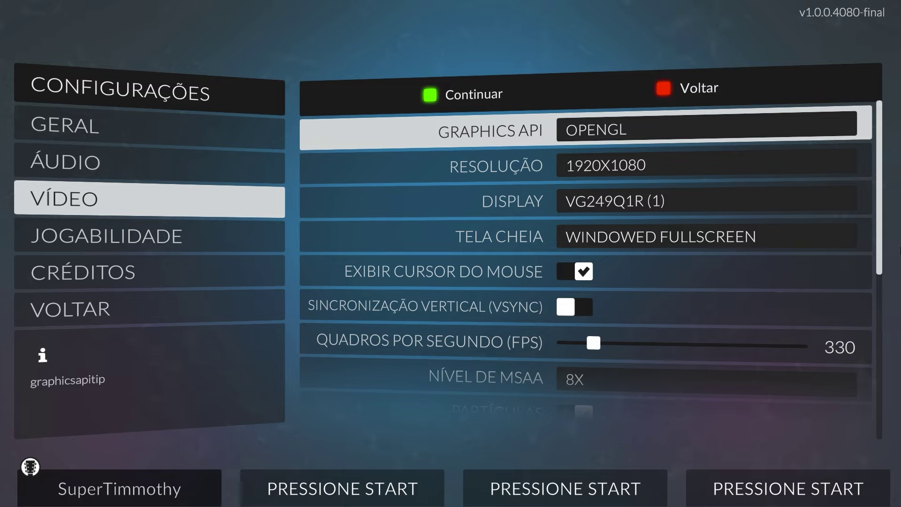
key(Down)
key(Down)
key(Down)
key(Down)
key(Down)
key(Down)
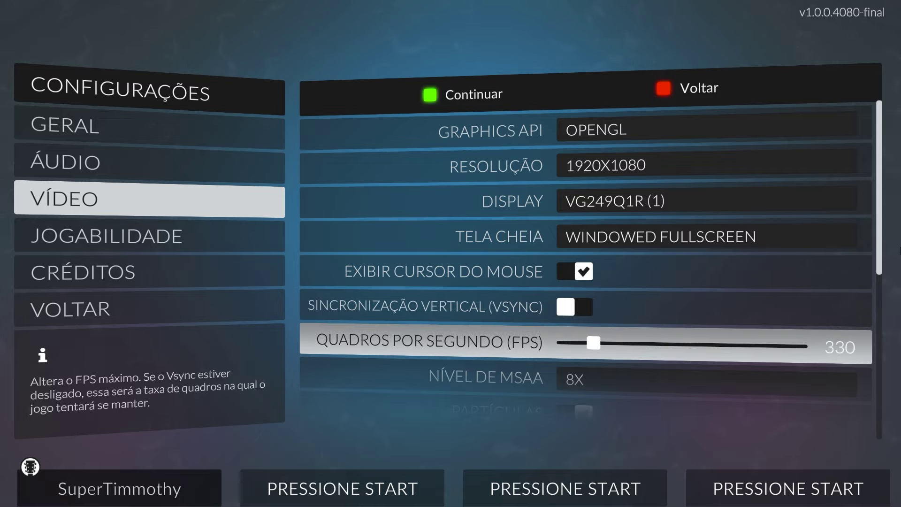
key(Right)
key(Left)
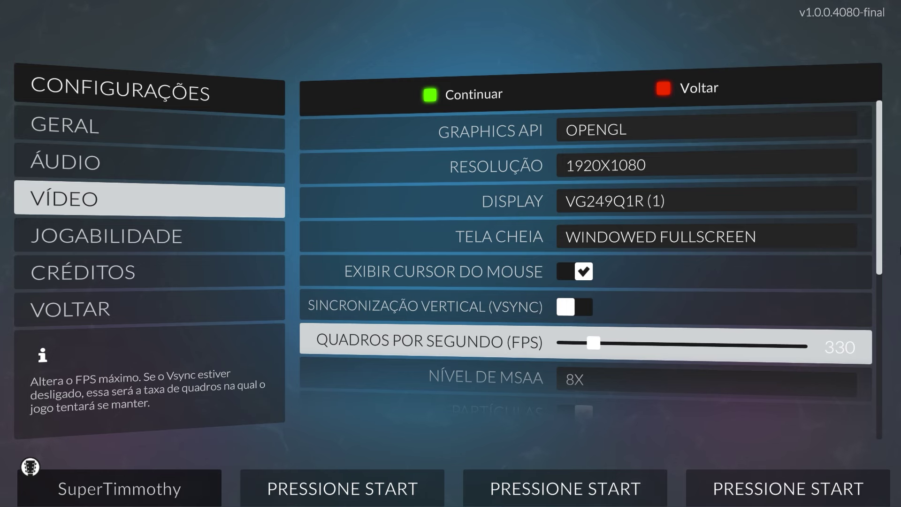
Review the remaining Vídeo options from Nível de MSAA through the Star Power effects to Fundo do Menu
key(Down)
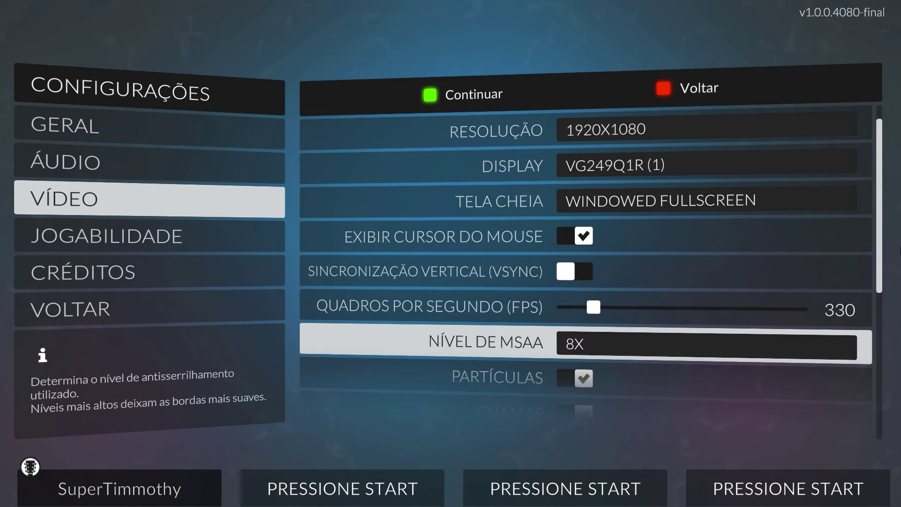
key(Down)
key(Up)
key(Down)
key(Down)
key(Down)
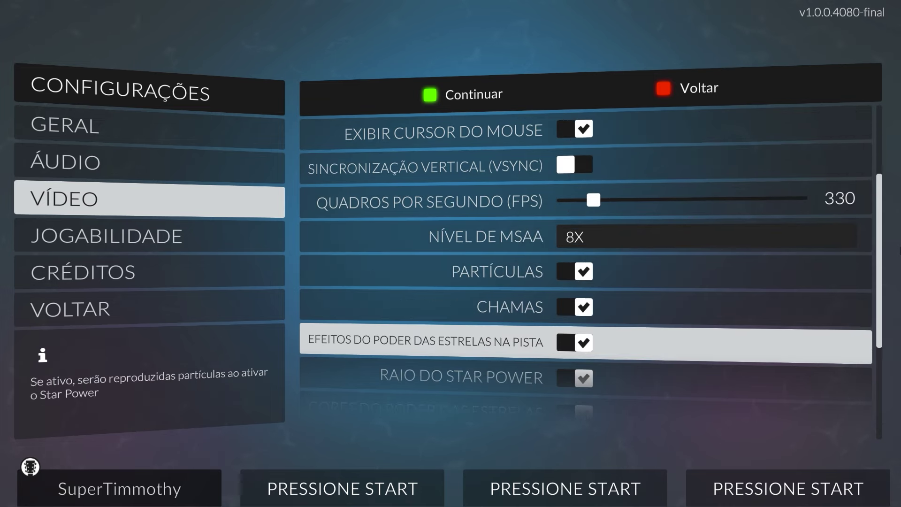
key(Down)
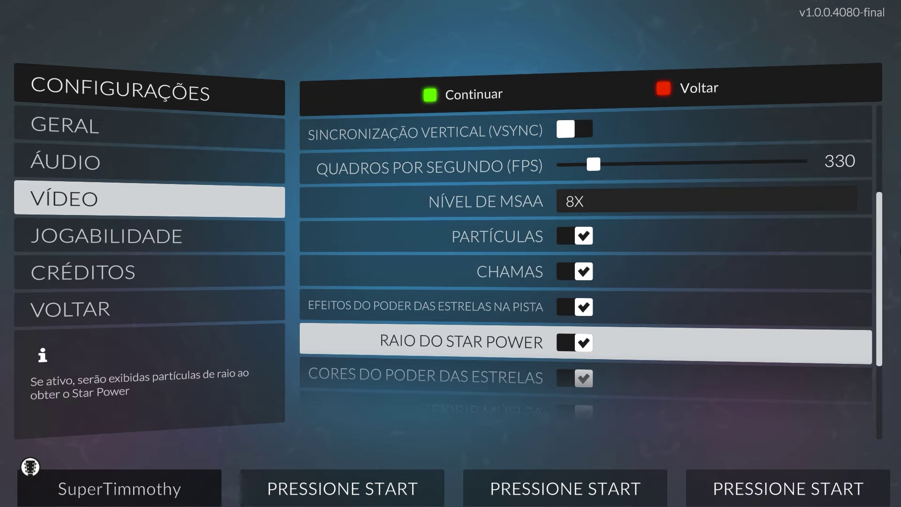
key(Down)
key(Down)
key(Down)
key(Down)
key(Up)
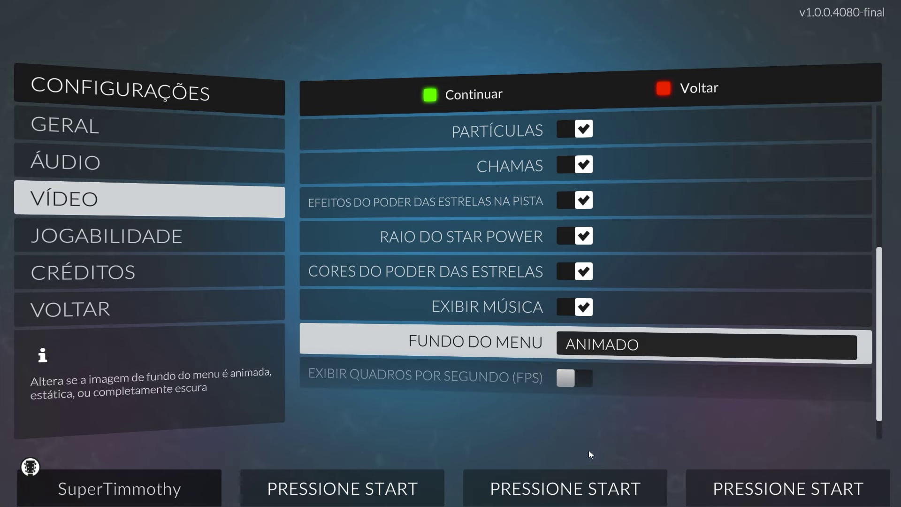
Switch to the Jogabilidade section and examine the Calibragem options, including Obter Latência do Hardware and Ferramenta de Calibragem
key(Escape)
key(Down)
key(Return)
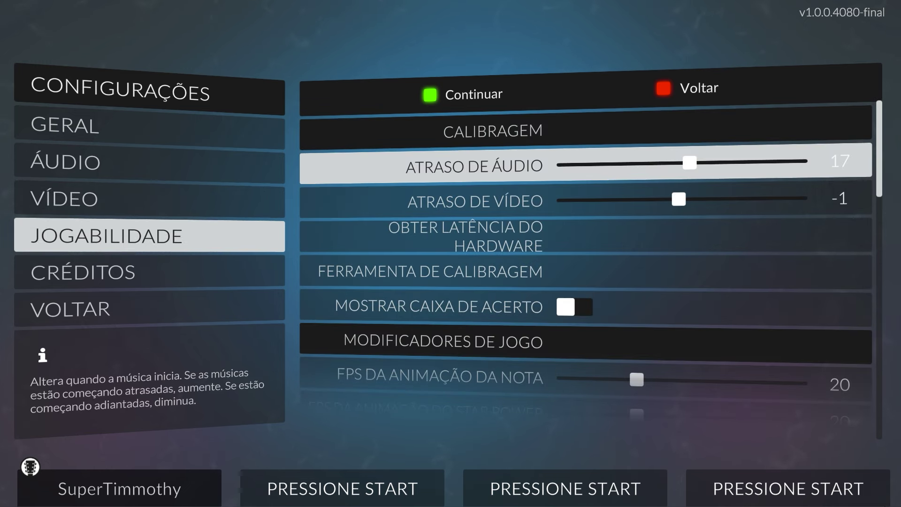
key(Down)
key(Down)
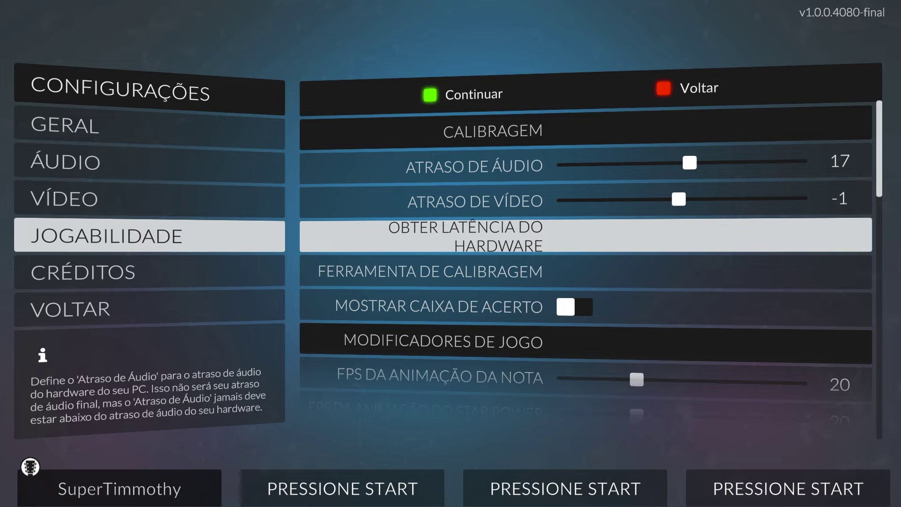
key(Down)
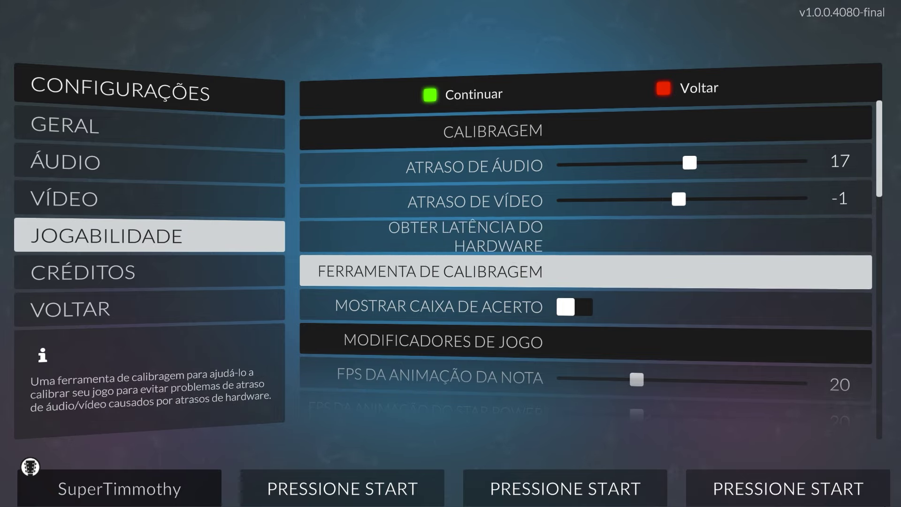
key(Up)
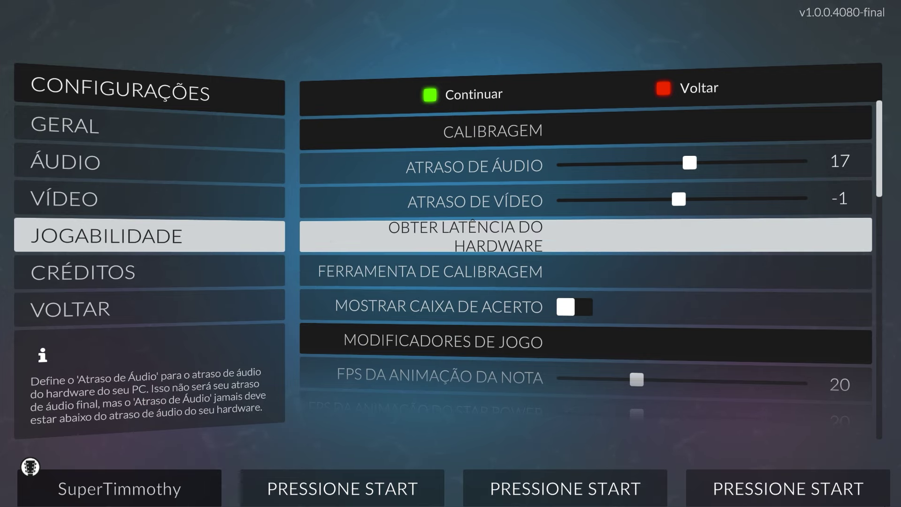
key(Down)
key(Down)
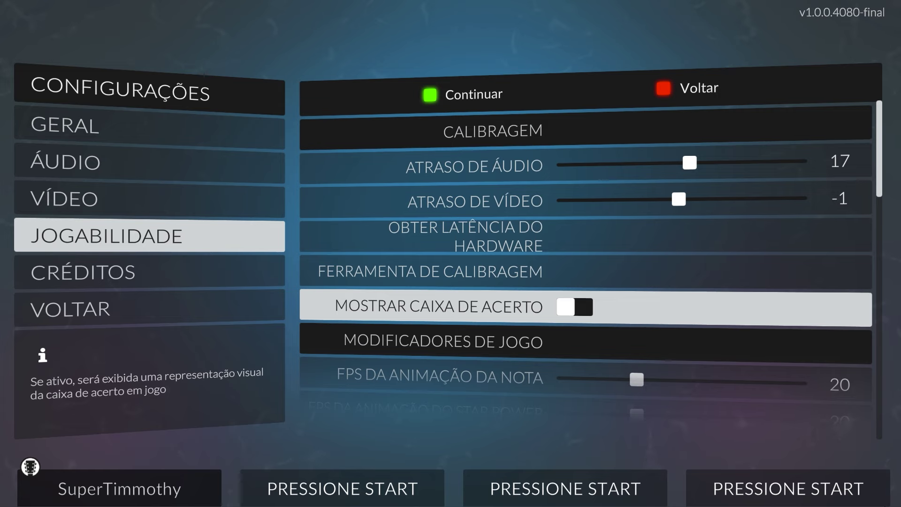
Review the Modificadores de Jogo options from note animation down to Pausar em Perda de Foco
key(Down)
key(Down)
key(Down)
key(Down)
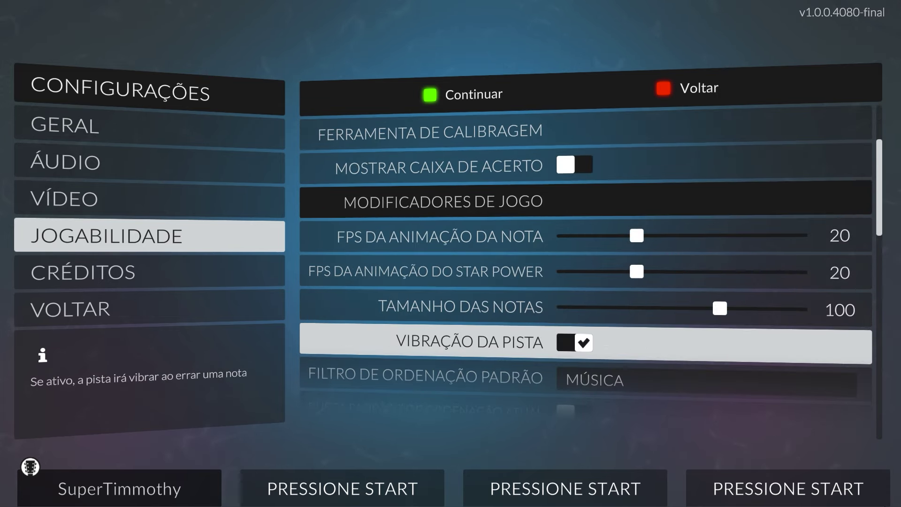
key(Down)
key(Down)
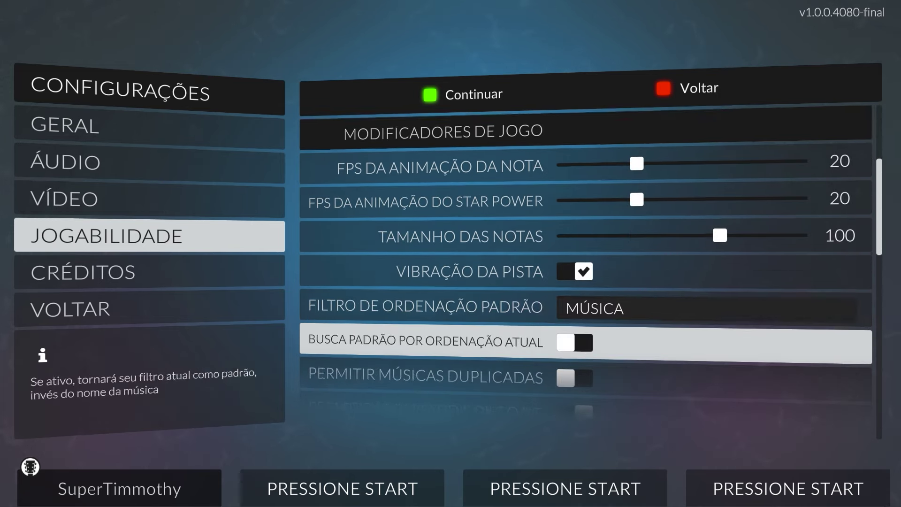
key(Down)
key(Down)
key(Up)
key(Down)
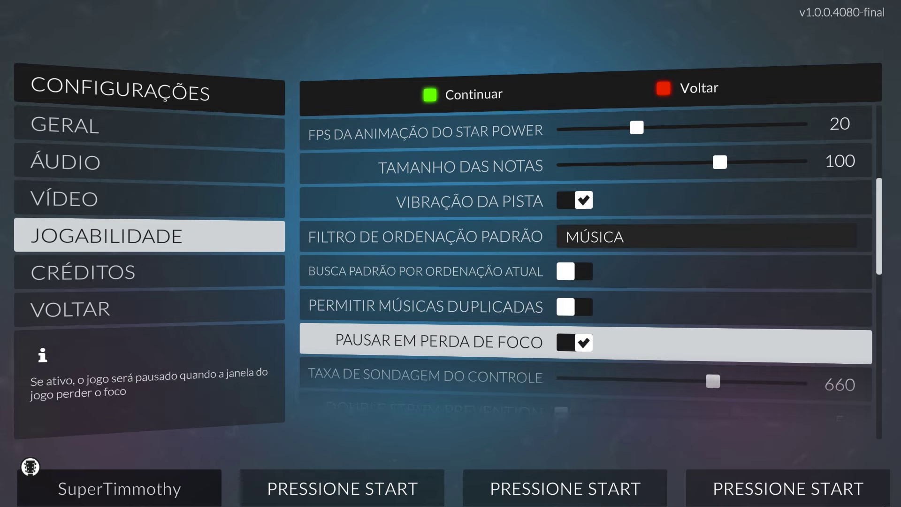
Look through the rest of the Jogabilidade modifiers and continue into Conteúdo Customizado as far as Vídeos das Músicas
key(Down)
key(Down)
key(Down)
key(Down)
key(Down)
key(Down)
key(Down)
key(Down)
key(Down)
key(Down)
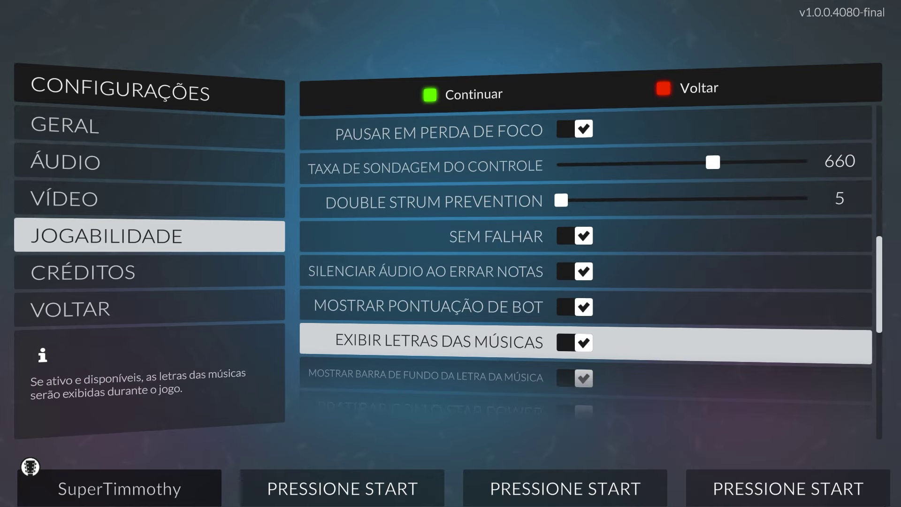
key(Down)
key(Down)
key(Down)
key(Down)
key(Down)
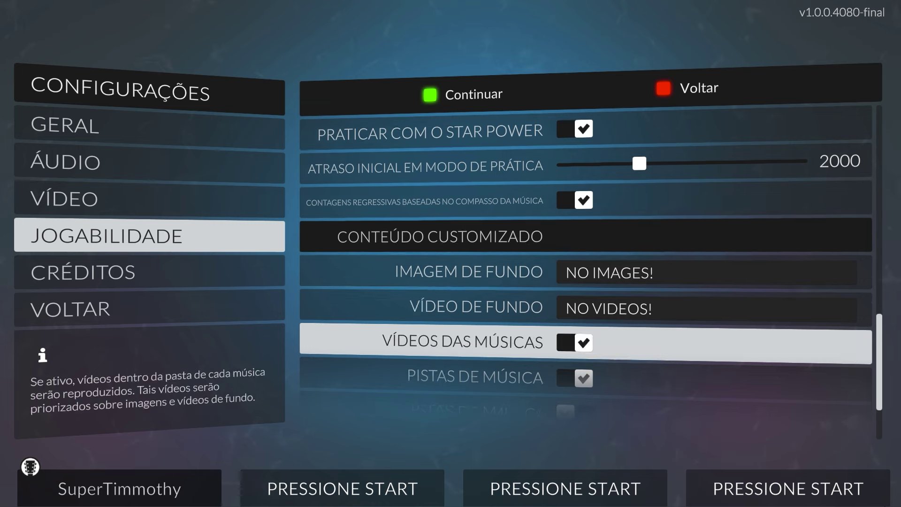
Examine the Conteúdo Customizado options through Reescanear Conteúdo Customizado, and leave the Jogabilidade options
key(Up)
key(Up)
key(Down)
key(Down)
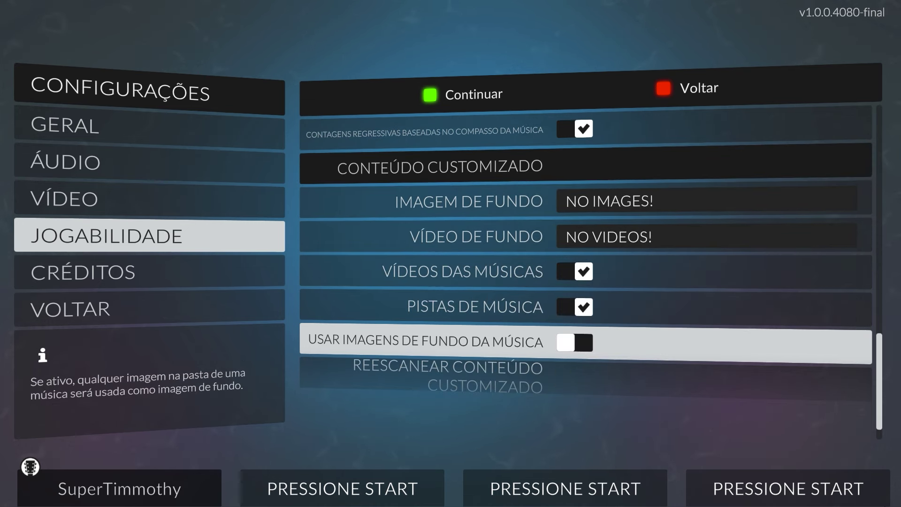
key(Down)
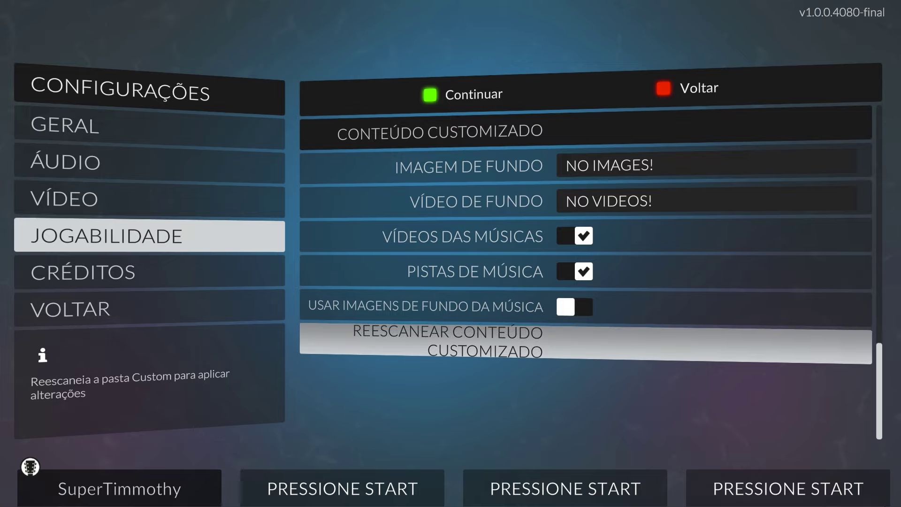
key(Up)
key(Down)
key(Escape)
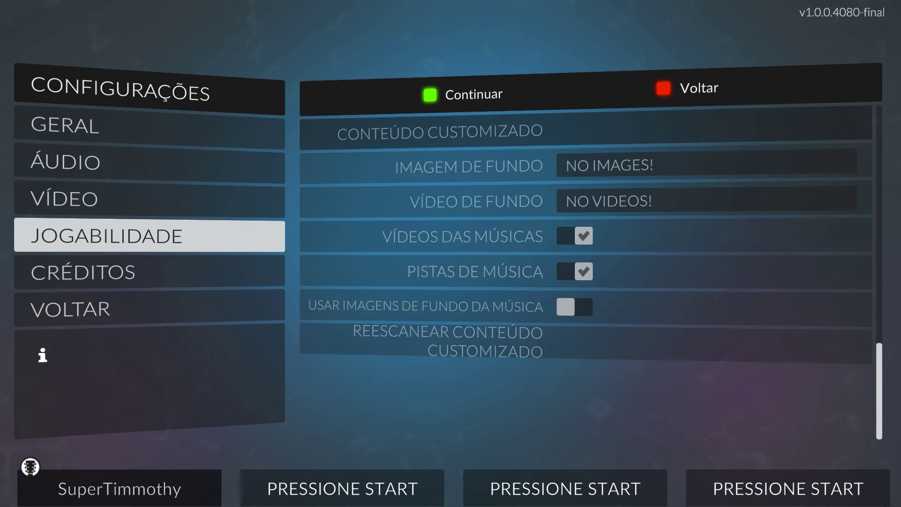
Leave Configurações and return to the main menu with Jogo Rápido selected
key(Down)
key(Escape)
key(Up)
key(Up)
key(Up)
key(Up)
key(Down)
key(Down)
key(Down)
key(Return)
key(Escape)
key(Up)
key(Up)
key(Return)
key(Escape)
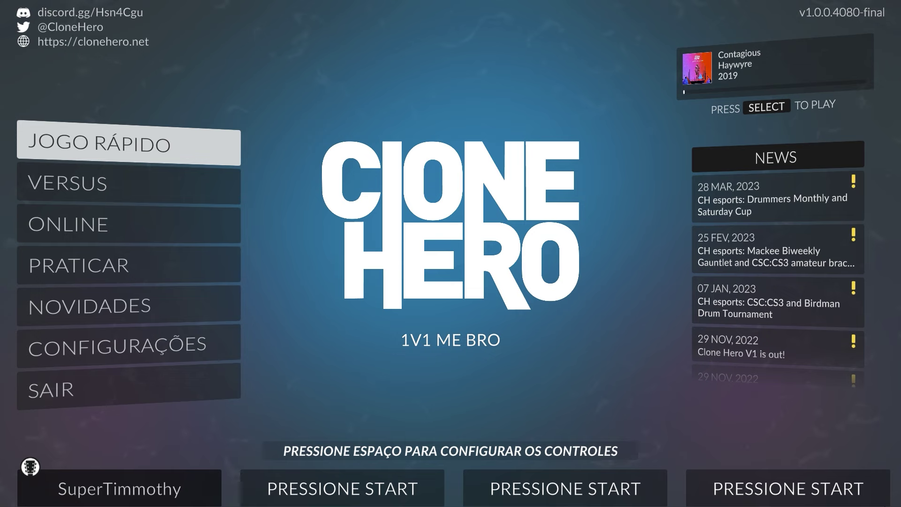
Enter Jogo Rápido and select the song "Mambo No. 5 but it's Megalovania" in the M section
key(Return)
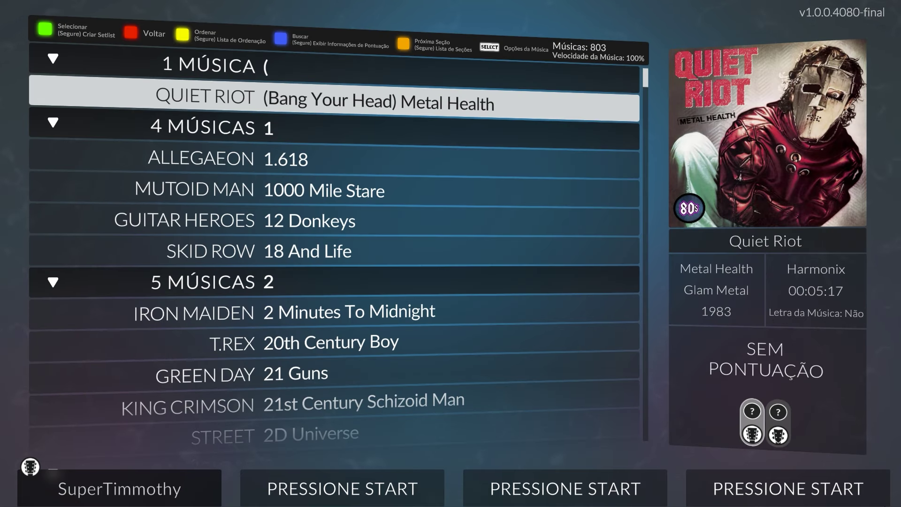
key(Down)
key(Down)
key(Down)
key(Down)
key(Down)
key(Down)
key(Down)
key(Down)
key(Down)
key(Down)
key(Down)
key(Down)
key(Down)
key(Down)
key(Down)
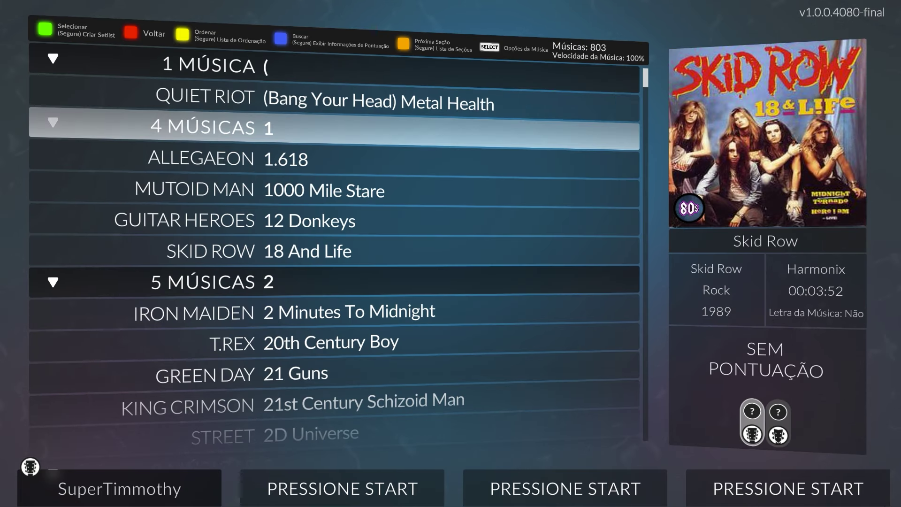
key(Down)
key(Down)
key(Down)
key(Down)
key(Down)
key(Down)
key(Down)
key(Down)
key(Down)
key(Down)
key(Down)
key(Down)
key(Down)
key(Down)
key(Down)
key(Down)
key(Down)
key(Down)
key(Down)
key(Down)
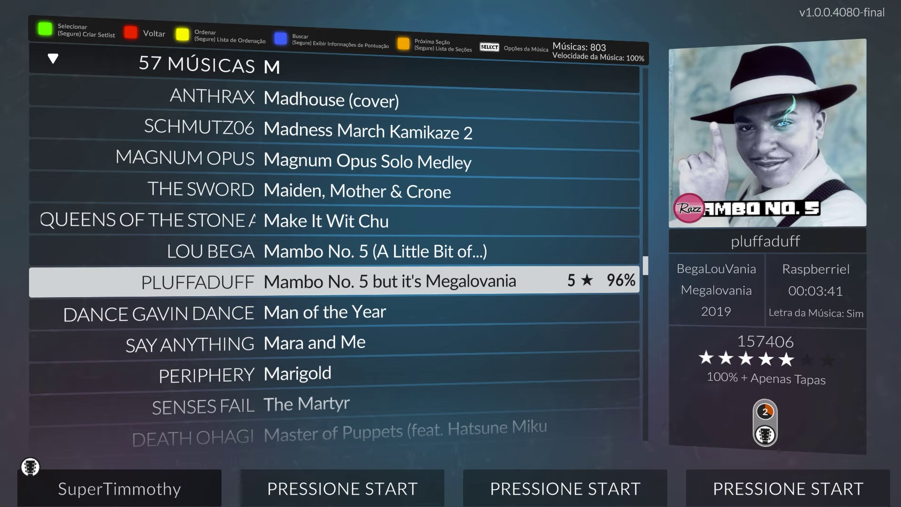
Create a new setlist with "Mambo No. 5 but it's Megalovania", "Man of the Year" and "Mara and Me"
click(67, 32)
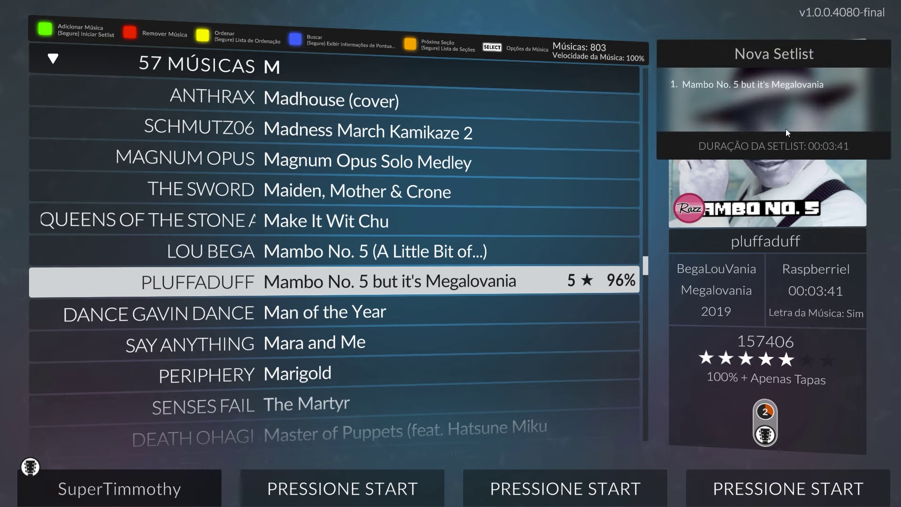
key(Down)
key(Return)
key(Return)
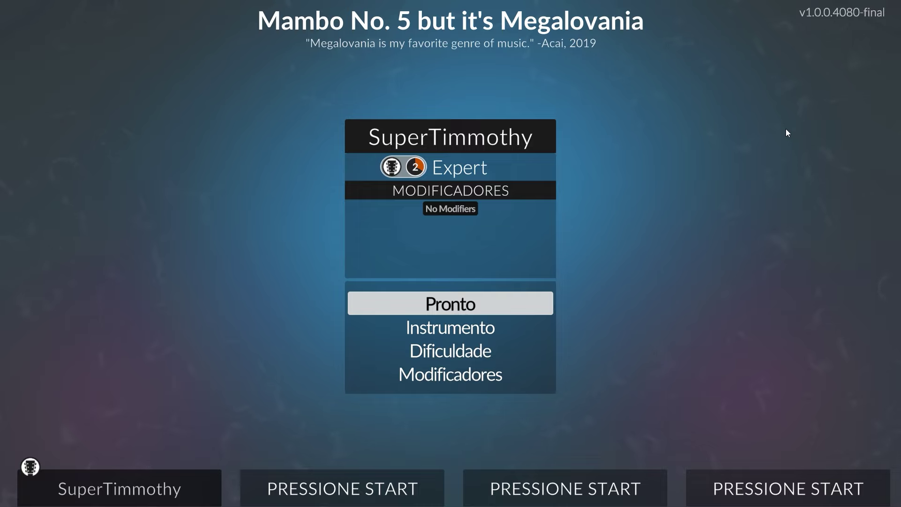
key(Return)
key(Down)
key(Return)
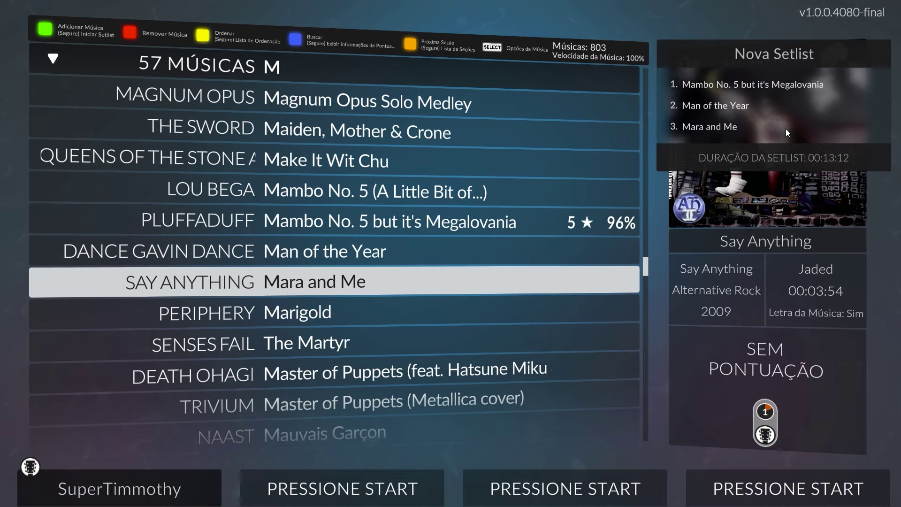
Remove the songs from the new setlist and return to "Mara and Me" in the song list
key(Escape)
key(Escape)
key(Up)
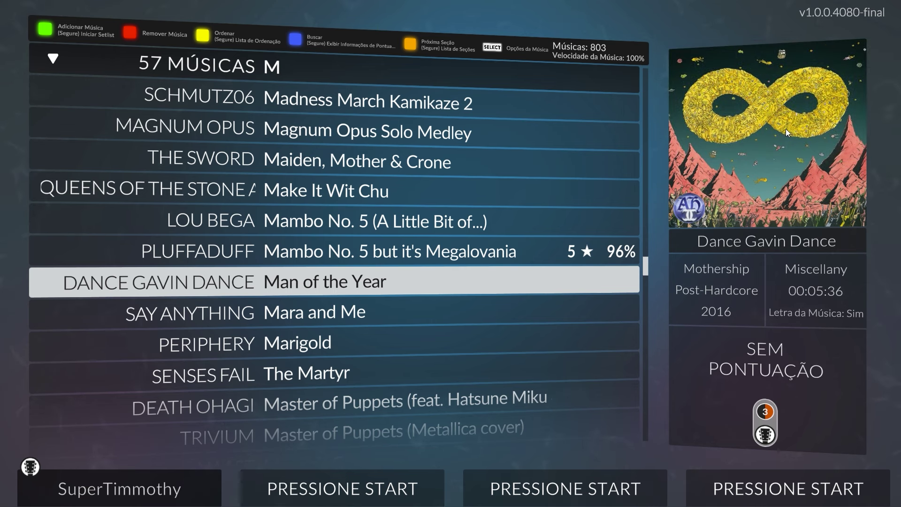
key(Down)
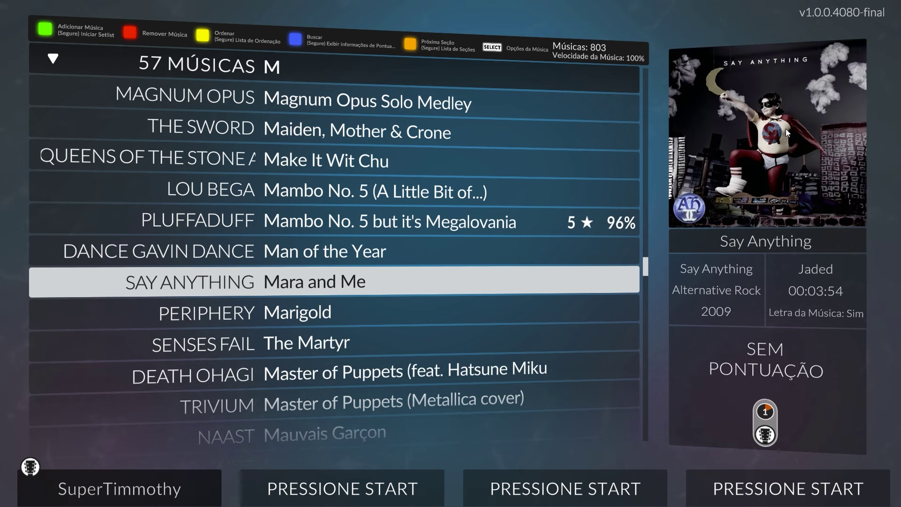
Clear the new setlist and leave setlist creation, returning to normal song selection
key(Return)
key(Down)
key(Escape)
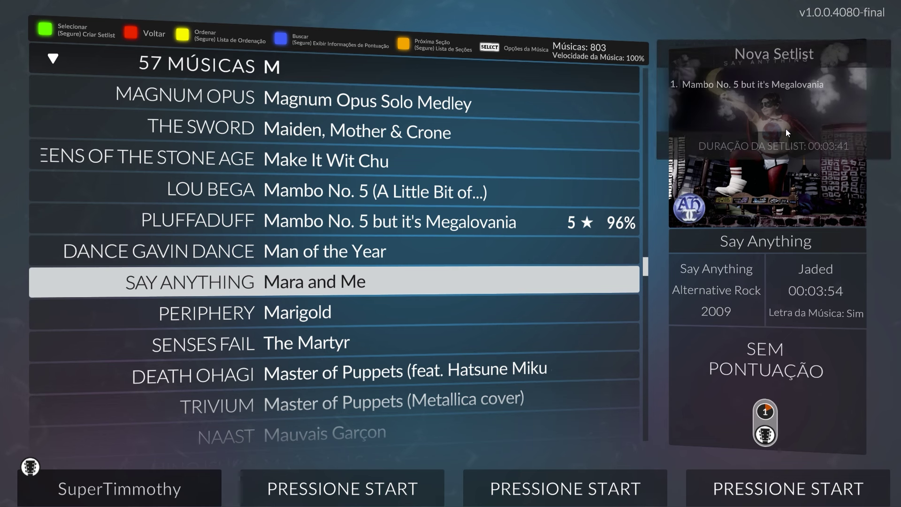
Select "Mambo No. 5 but it's Megalovania" in the M section and start a new setlist from it
key(Up)
key(Down)
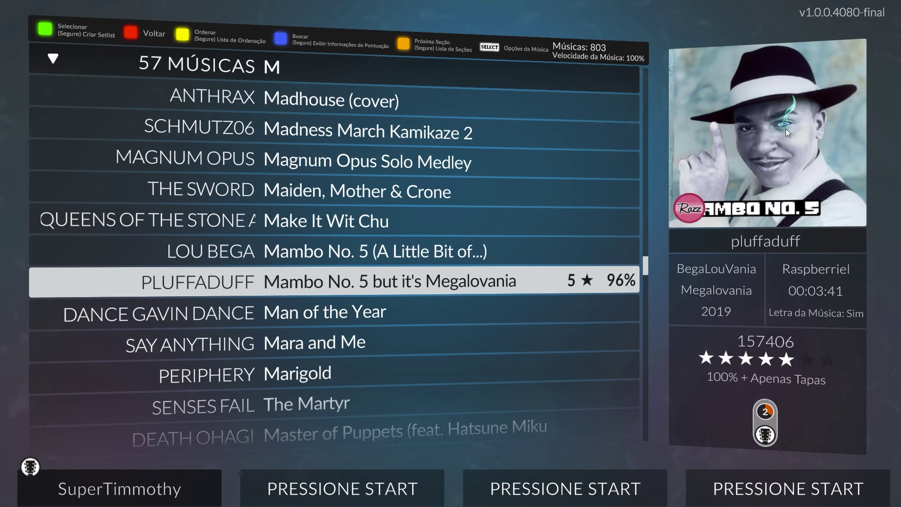
key(Return)
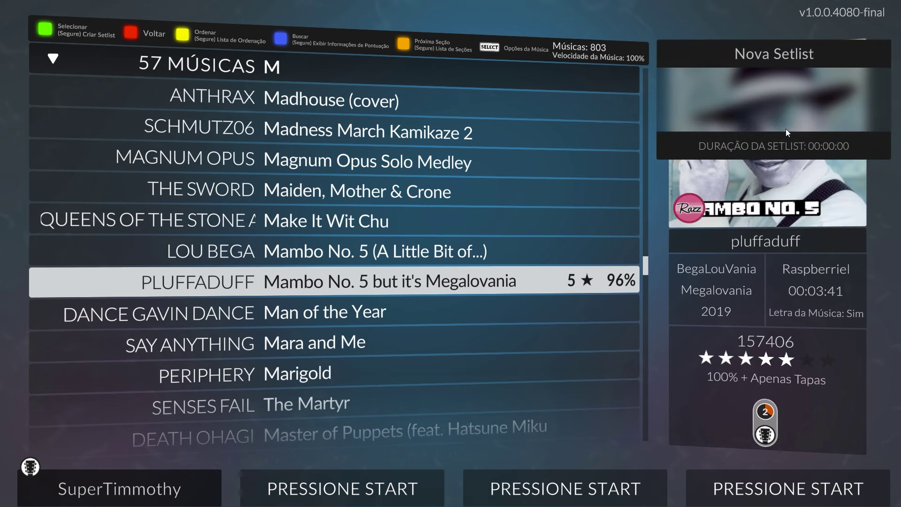